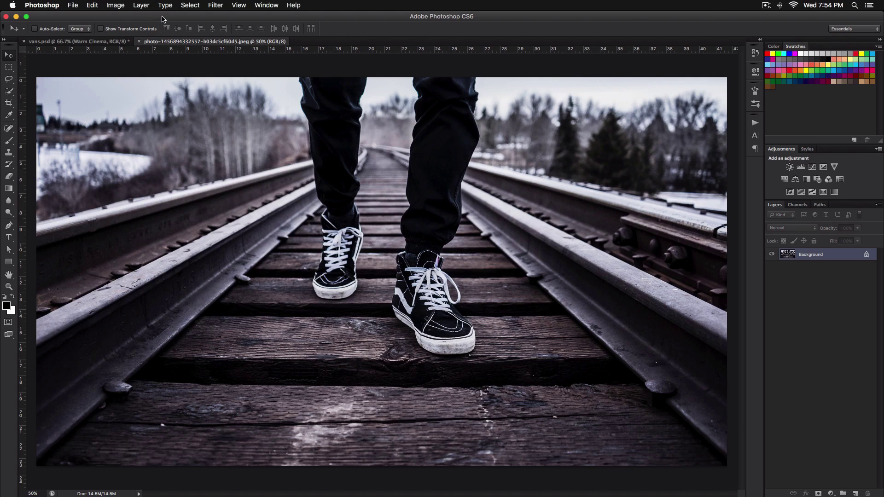
# - Resize the image to 1920 px wide (1920×1080) in Image Size
pyautogui.click(143, 4)
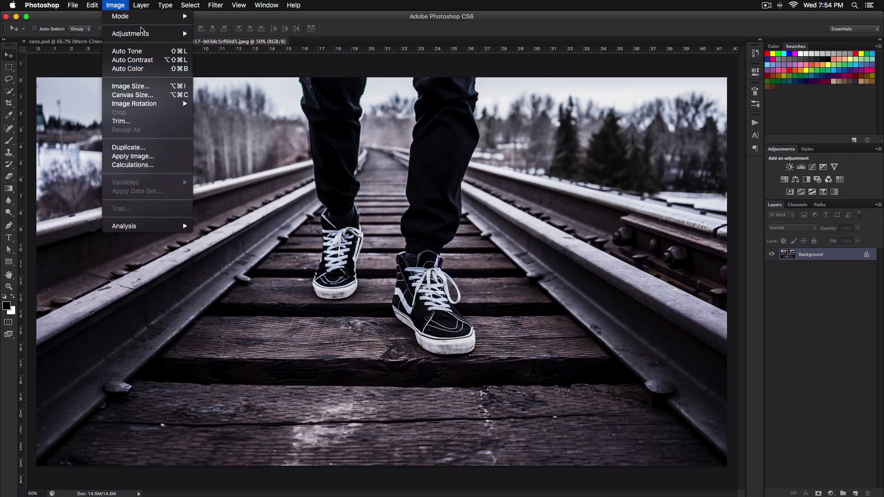
pyautogui.click(136, 98)
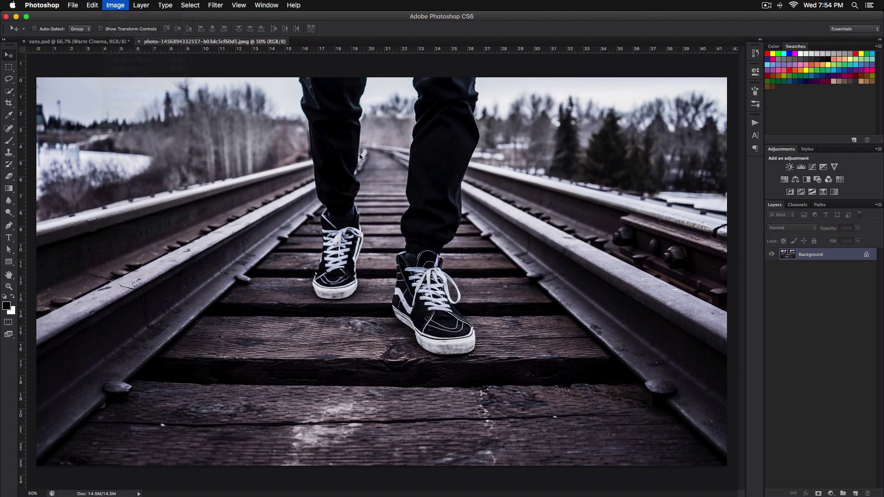
pyautogui.moveTo(396, 149); pyautogui.dragTo(403, 131)
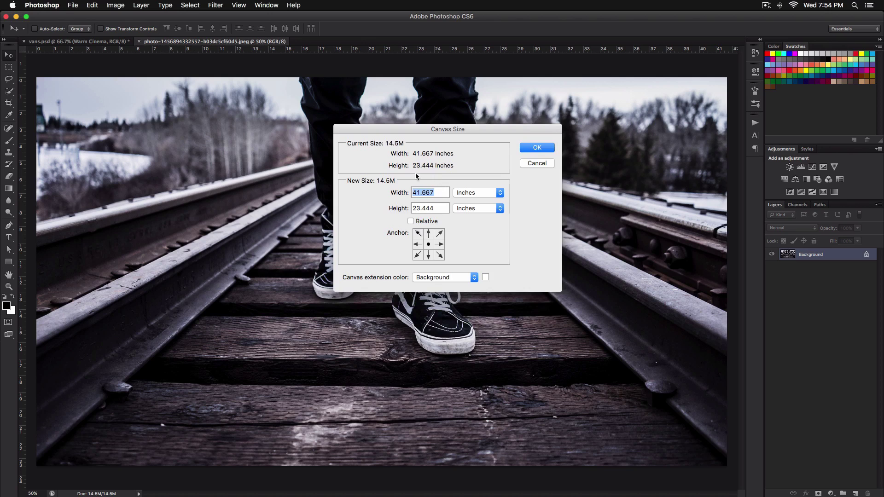
pyautogui.click(524, 162)
pyautogui.click(115, 5)
pyautogui.click(125, 87)
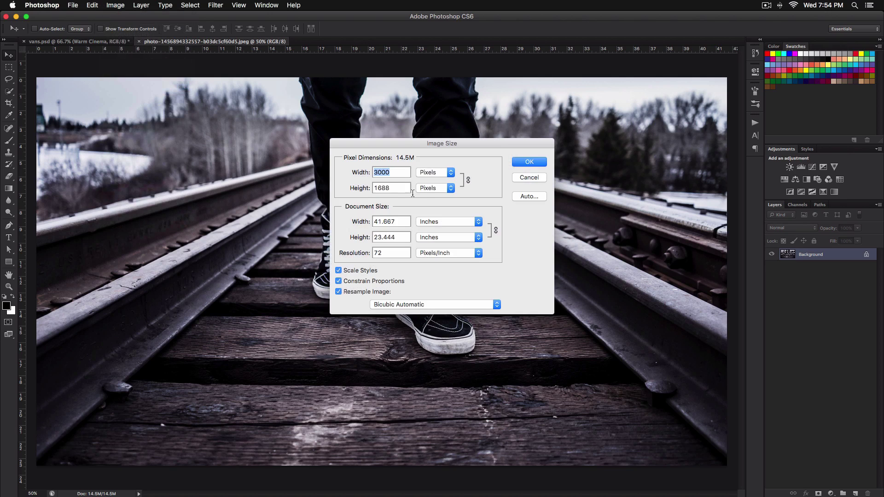
pyautogui.click(433, 176)
pyautogui.click(428, 172)
pyautogui.write('1920')
pyautogui.press('Return')
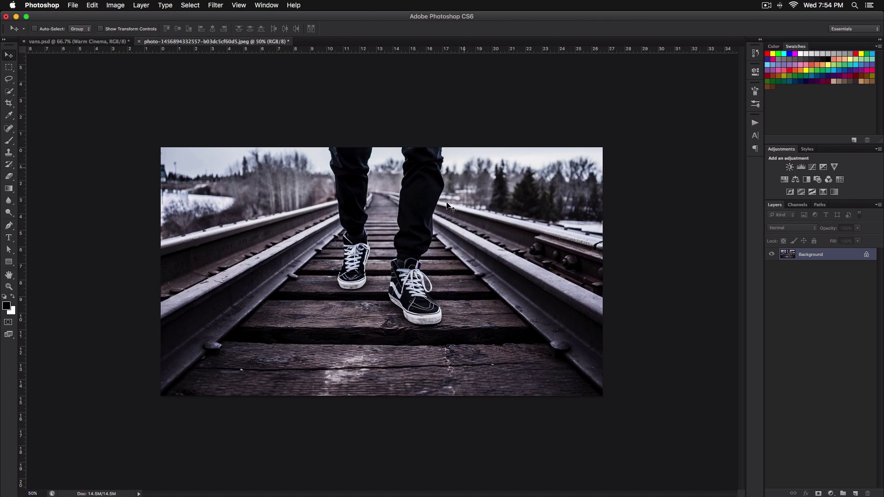
# - Unlock the Background into a normal layer named Layer 0
pyautogui.press('super+equal')
pyautogui.doubleClick(837, 256)
pyautogui.click(524, 211)
# - Scale the photo to about 143% and shift it down-left so the sneakers fill the frame
pyautogui.press('super+t')
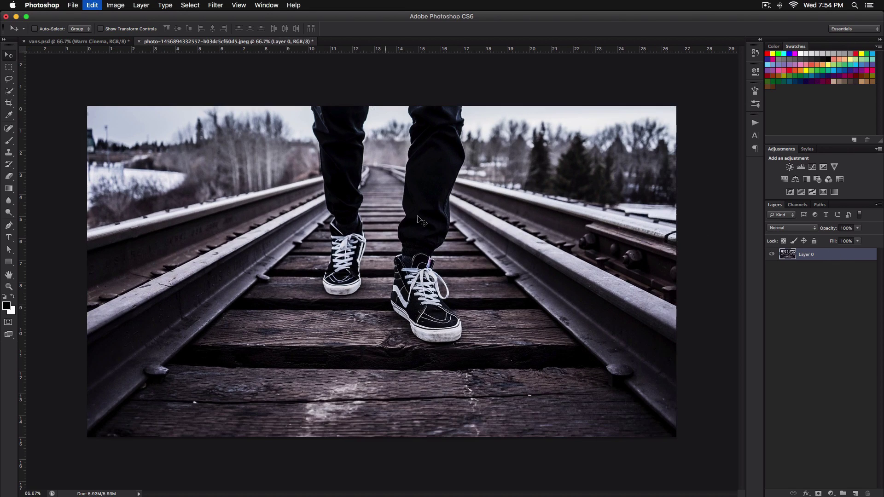
pyautogui.moveTo(390, 198)
pyautogui.mouseDown()
pyautogui.moveTo(392, 250)
pyautogui.moveTo(379, 198)
pyautogui.moveTo(391, 198)
pyautogui.mouseUp()
pyautogui.press('super+t')
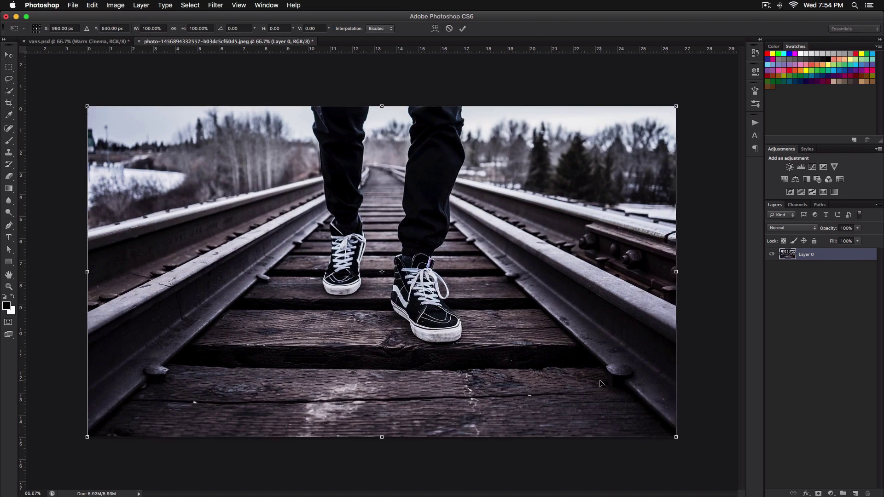
pyautogui.press('super+minus')
pyautogui.moveTo(603, 395); pyautogui.dragTo(696, 453)
pyautogui.moveTo(520, 314); pyautogui.dragTo(520, 320)
pyautogui.moveTo(561, 279); pyautogui.dragTo(557, 281)
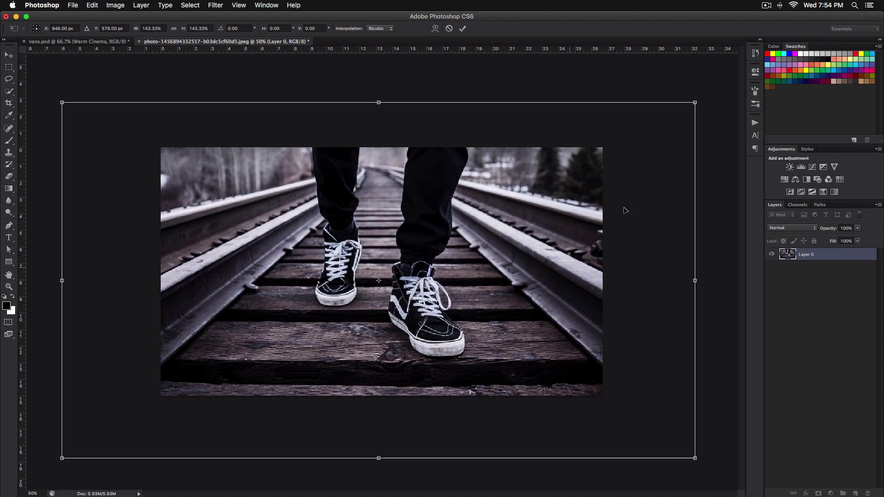
pyautogui.press('Return')
pyautogui.press('super+plus')
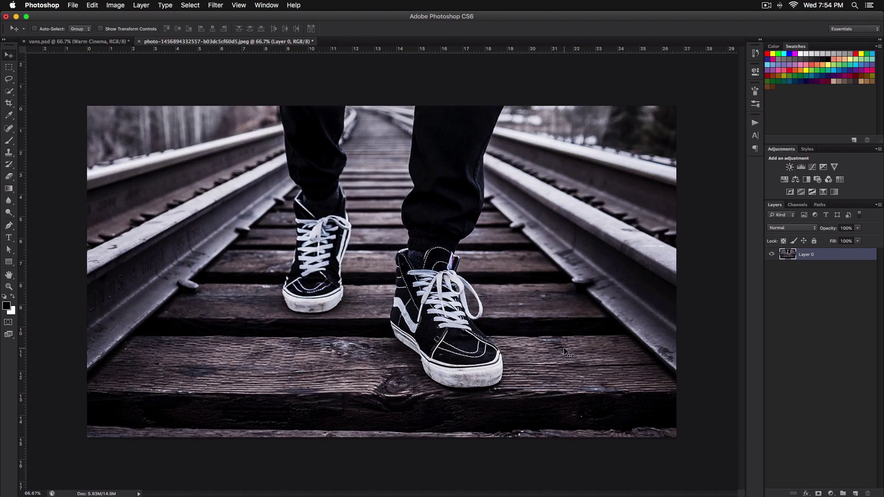
# - Type 'vans' on the photo, raise it to 267 pt, and move it slightly right and down
pyautogui.press('t')
pyautogui.click(376, 271)
pyautogui.write('vans')
pyautogui.press('super+Return')
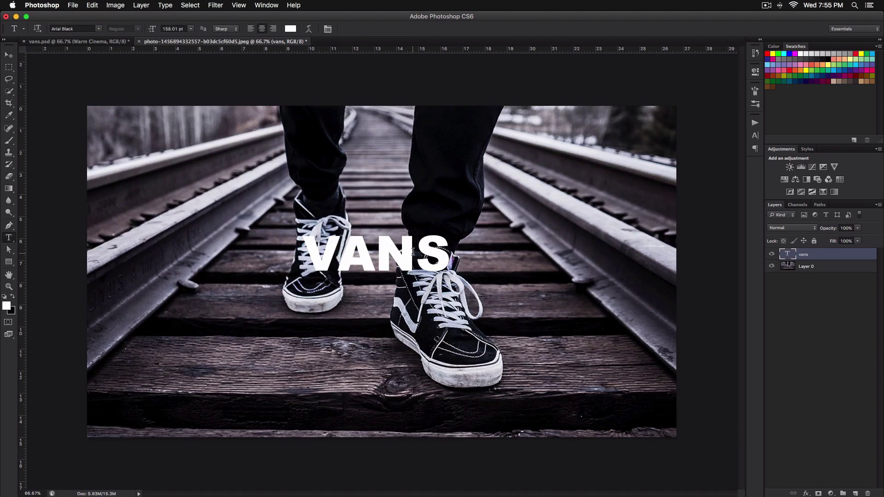
pyautogui.doubleClick(379, 248)
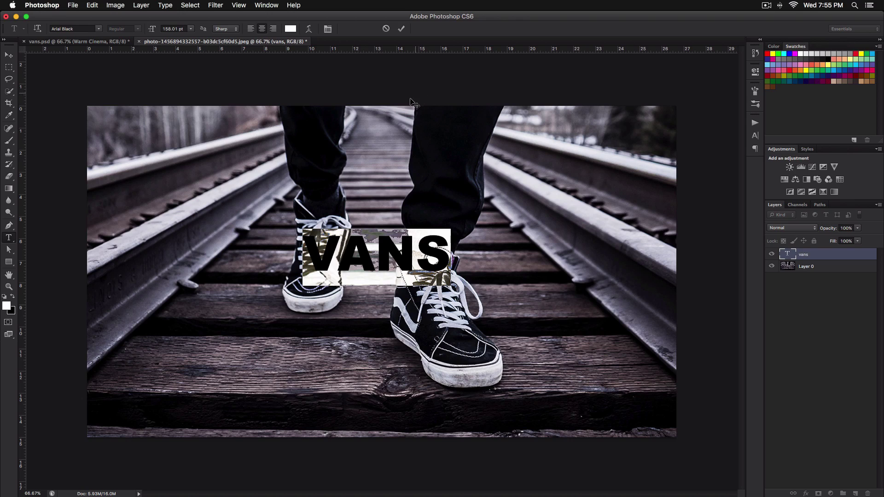
pyautogui.moveTo(144, 31); pyautogui.dragTo(201, 28)
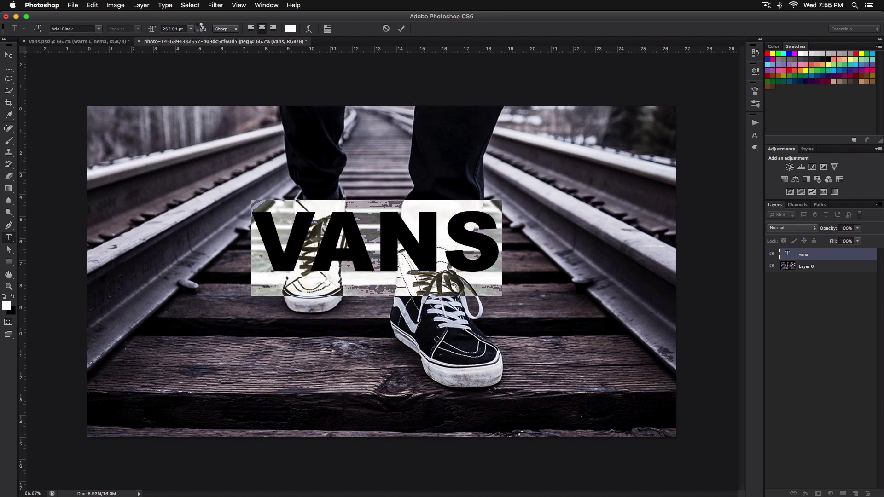
pyautogui.hotkey('ctrl', 'Return')
pyautogui.press('v')
pyautogui.moveTo(342, 244); pyautogui.dragTo(364, 250)
# - Enlarge the VANS letters further and move them down over the sneakers
pyautogui.rightClick(831, 254)
pyautogui.click(448, 244)
pyautogui.doubleClick(388, 247)
pyautogui.moveTo(149, 29); pyautogui.dragTo(167, 29)
pyautogui.hotkey('ctrl', 'Return')
pyautogui.press('v')
pyautogui.moveTo(464, 264); pyautogui.dragTo(470, 285)
# - Convert the vans layer to a Smart Object, rasterize it, and nudge the letters left
pyautogui.rightClick(834, 254)
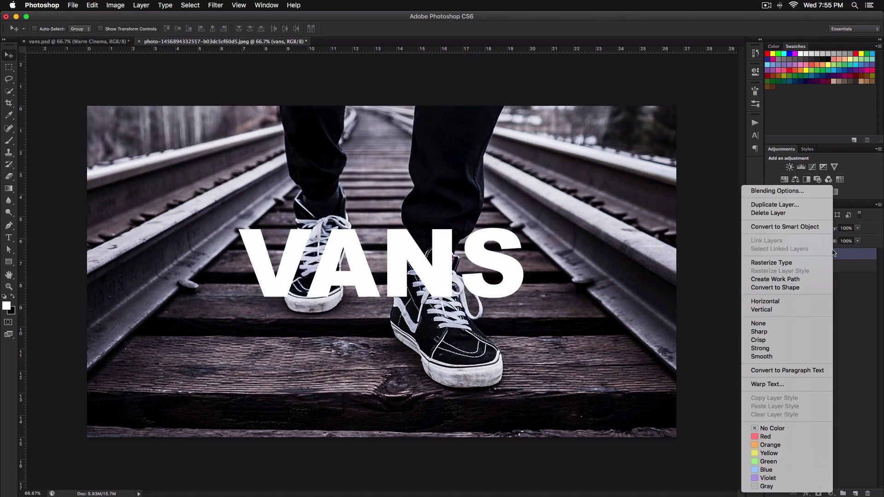
pyautogui.click(778, 228)
pyautogui.rightClick(838, 256)
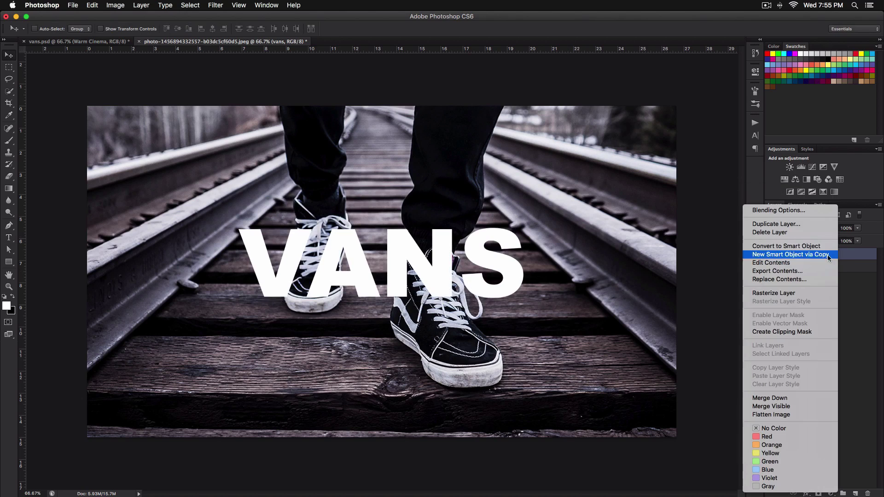
pyautogui.click(766, 293)
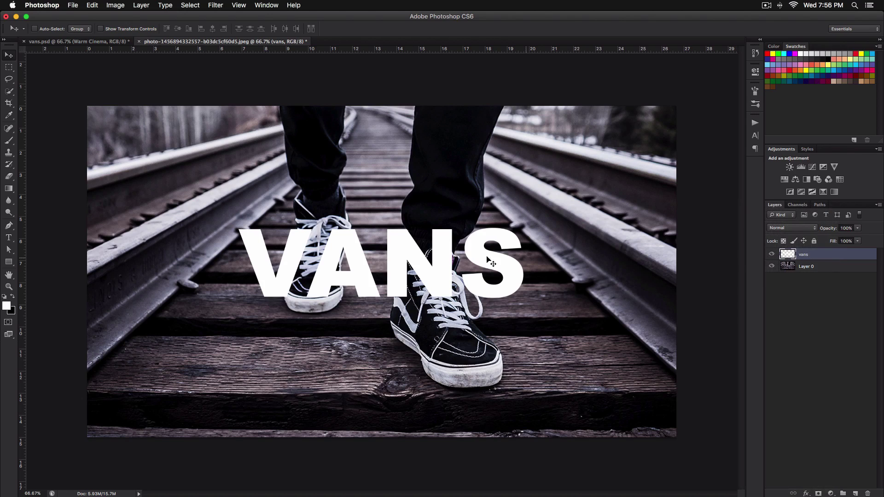
pyautogui.hotkey('shift', 'Left')
pyautogui.keyDown('super'); pyautogui.click(787, 255); pyautogui.keyUp('super')
pyautogui.press('super+d')
# - Lasso the V, copy it to its own layer, and rename that layer 'V'
pyautogui.hotkey('shift', 'Down')
pyautogui.hotkey('shift', 'Down')
pyautogui.hotkey('shift', 'Down')
pyautogui.hotkey('shift', 'Down')
pyautogui.press('l')
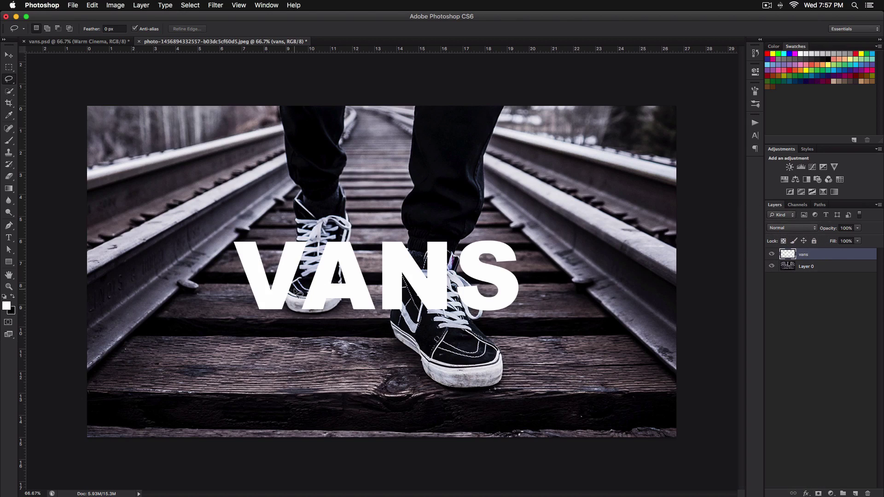
pyautogui.moveTo(9, 78); pyautogui.dragTo(46, 79)
pyautogui.moveTo(299, 291)
pyautogui.mouseDown()
pyautogui.moveTo(312, 249)
pyautogui.moveTo(303, 229)
pyautogui.moveTo(232, 226)
pyautogui.mouseUp()
pyautogui.moveTo(270, 316)
pyautogui.mouseDown()
pyautogui.moveTo(296, 298)
pyautogui.moveTo(315, 243)
pyautogui.moveTo(274, 223)
pyautogui.moveTo(227, 226)
pyautogui.moveTo(226, 271)
pyautogui.moveTo(242, 310)
pyautogui.moveTo(294, 321)
pyautogui.mouseUp()
pyautogui.press('super+j')
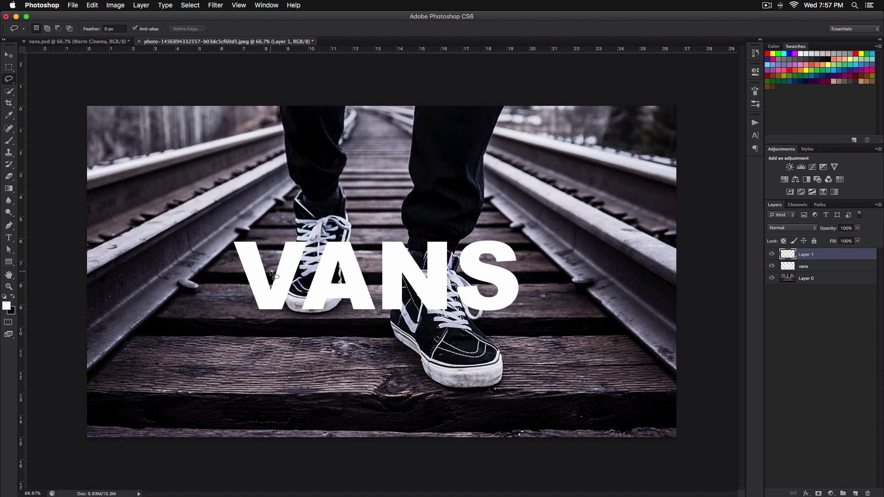
pyautogui.press('v')
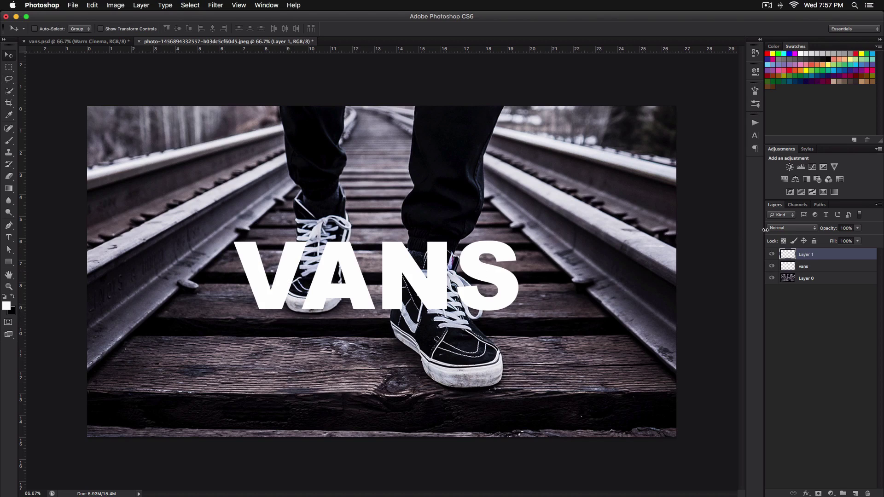
pyautogui.doubleClick(805, 255)
pyautogui.write('V')
pyautogui.press('Return')
pyautogui.click(772, 266)
pyautogui.click(772, 266)
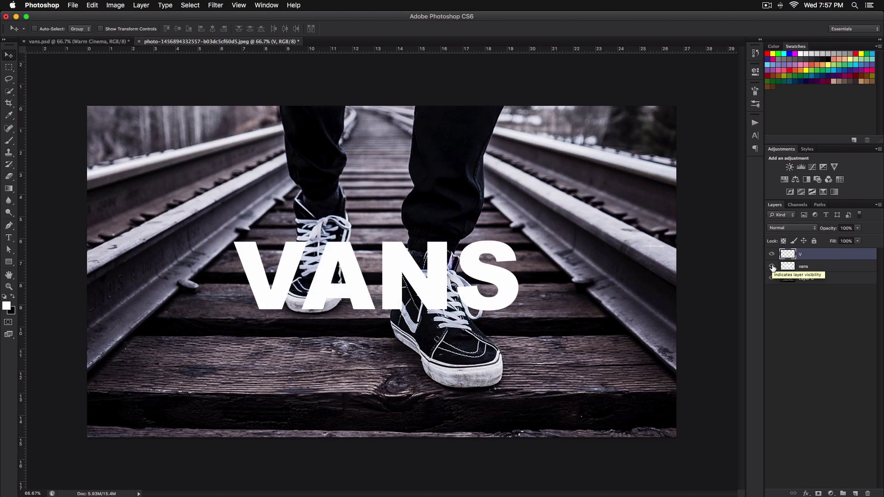
# - Outline the A with the lasso; the copy fails on an empty selection, so reselect the vans layer
pyautogui.press('l')
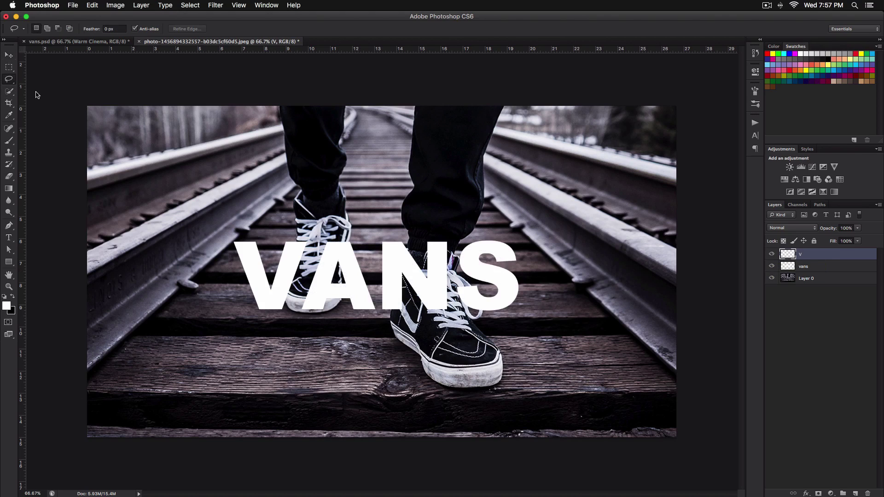
pyautogui.moveTo(379, 318)
pyautogui.mouseDown()
pyautogui.moveTo(346, 232)
pyautogui.moveTo(321, 237)
pyautogui.moveTo(300, 315)
pyautogui.mouseUp()
pyautogui.press('super+j')
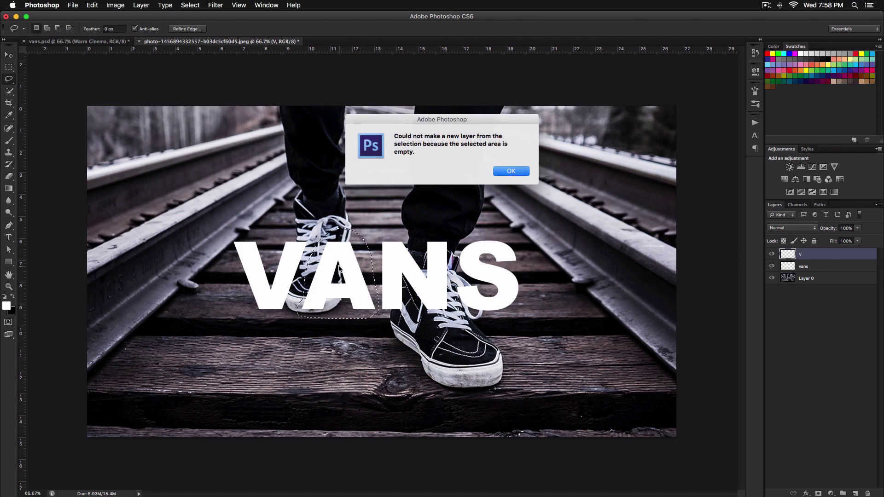
pyautogui.click(503, 176)
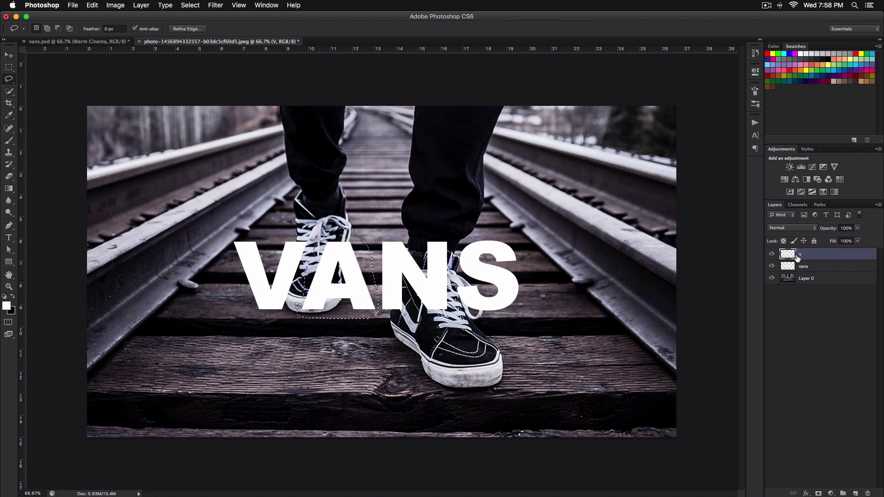
pyautogui.click(798, 267)
# - Copy the selected A to a new layer, check it alone, and rename it 'A'
pyautogui.press('super+j')
pyautogui.press('v')
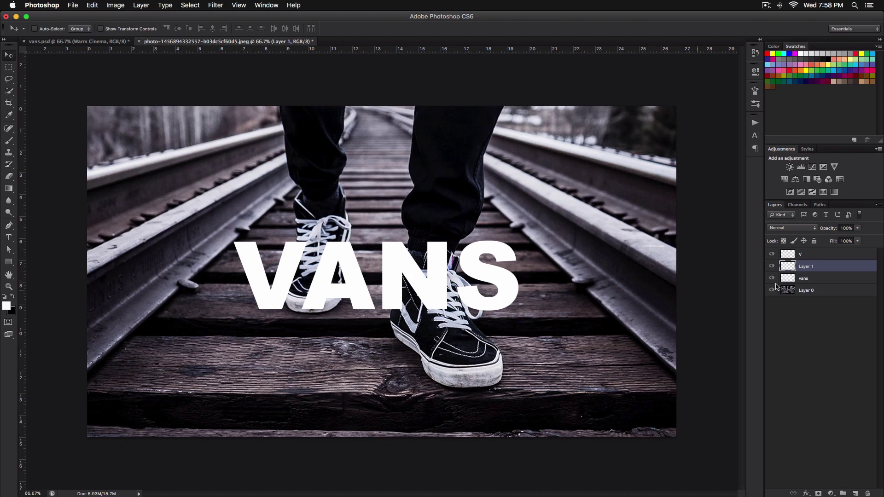
pyautogui.click(771, 266)
pyautogui.click(771, 266)
pyautogui.click(772, 266)
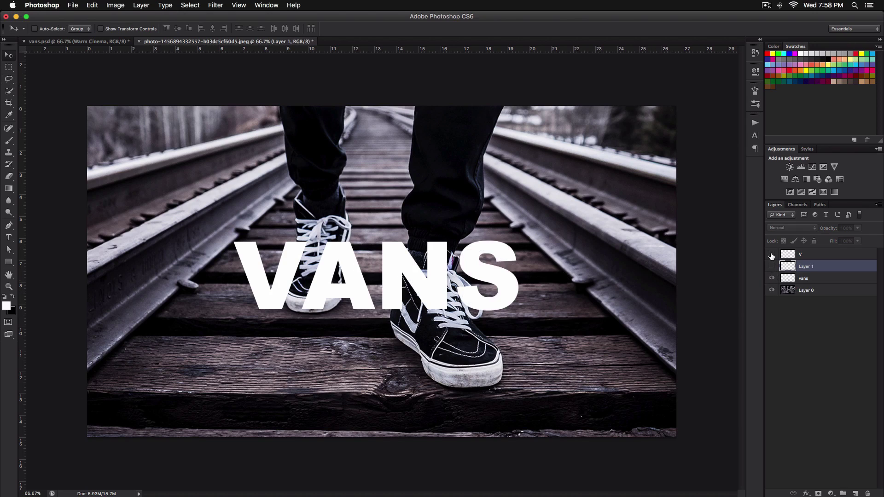
pyautogui.click(771, 278)
pyautogui.click(771, 266)
pyautogui.click(771, 266)
pyautogui.click(772, 254)
pyautogui.click(772, 254)
pyautogui.click(771, 266)
# - Hide the vans layer and toggle the V, A, N and S layers to confirm each letter
pyautogui.click(772, 254)
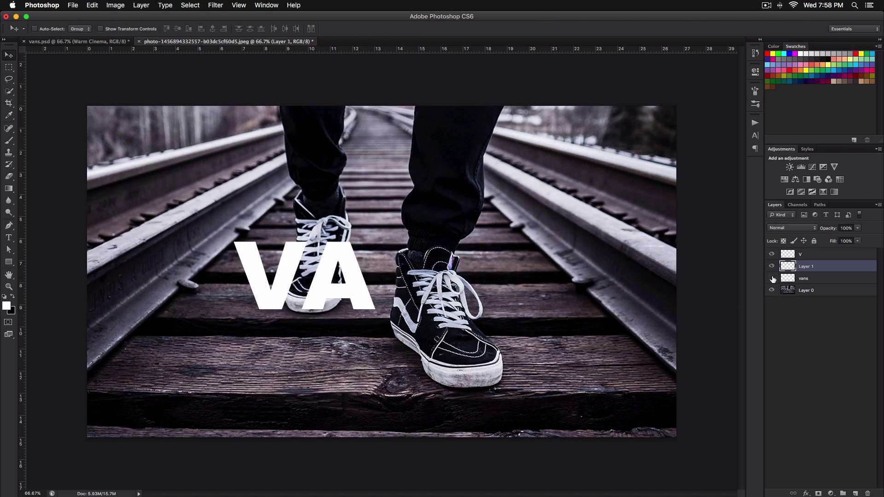
pyautogui.doubleClick(805, 267)
pyautogui.write('A')
pyautogui.press('Return')
pyautogui.click(805, 279)
pyautogui.click(772, 266)
pyautogui.click(772, 254)
pyautogui.click(772, 278)
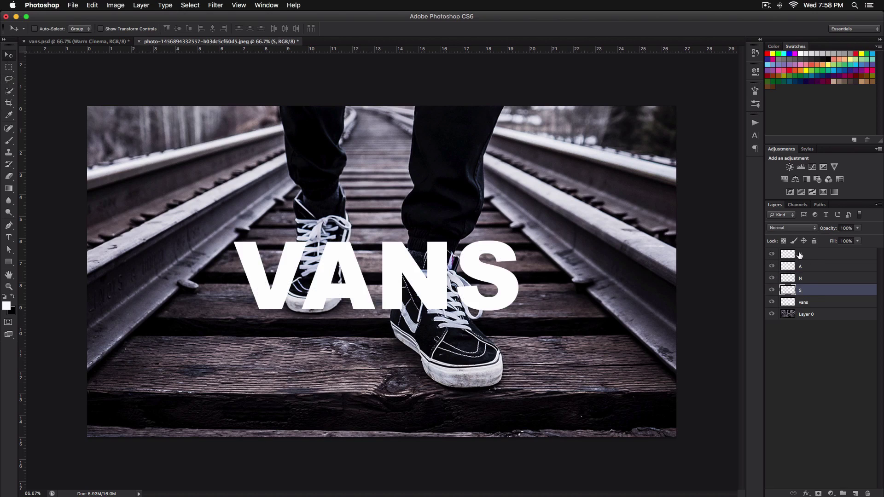
pyautogui.click(818, 304)
pyautogui.click(771, 302)
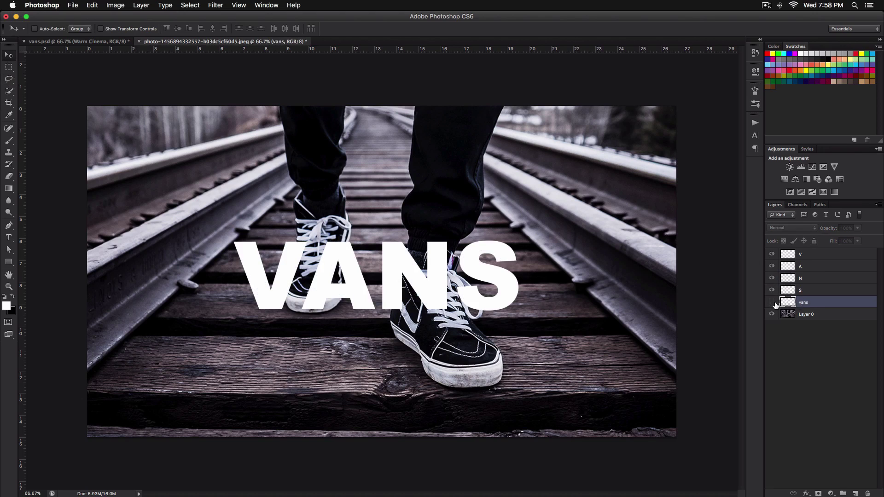
pyautogui.click(771, 302)
pyautogui.click(771, 302)
pyautogui.click(772, 290)
pyautogui.click(771, 290)
pyautogui.click(771, 278)
pyautogui.click(771, 278)
pyautogui.click(772, 266)
pyautogui.click(772, 266)
pyautogui.click(772, 254)
pyautogui.click(771, 254)
pyautogui.click(814, 255)
# - Compare against the finished vans.psd composite, then return to the sneaker photo
pyautogui.click(78, 41)
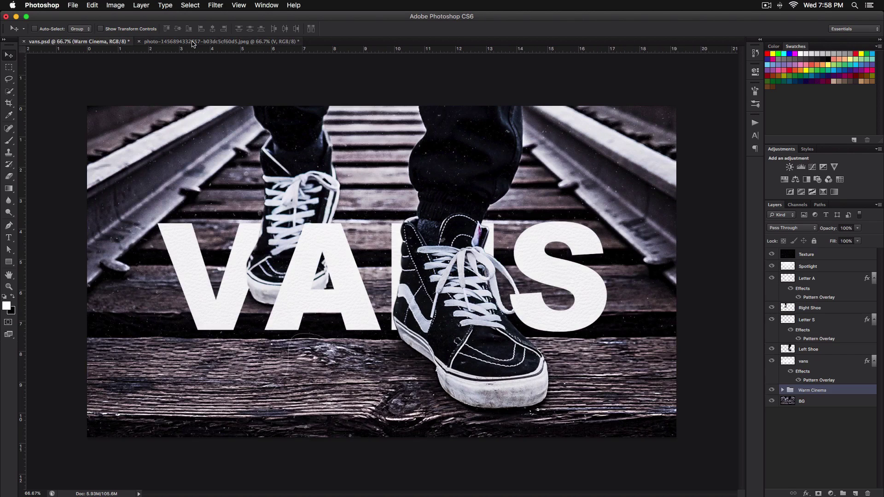
pyautogui.click(192, 42)
pyautogui.click(99, 41)
pyautogui.click(168, 43)
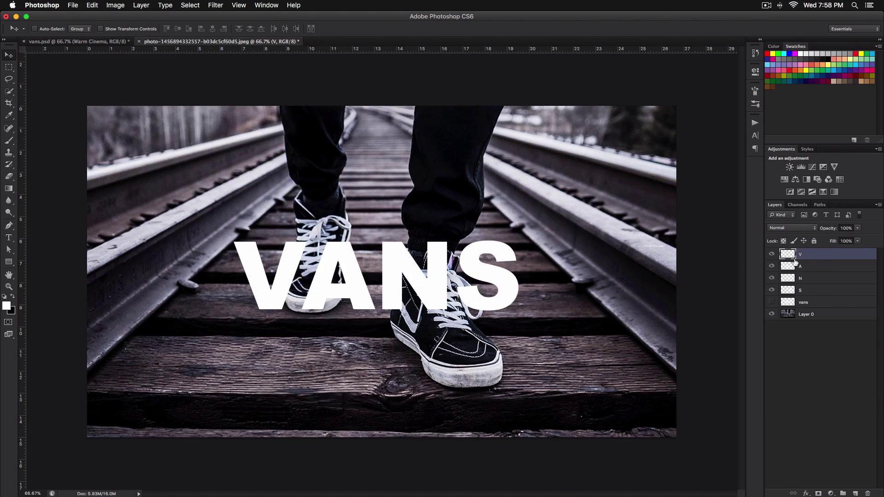
# - Select the vans layer and hide the V, A, N and S letter layers
pyautogui.click(804, 303)
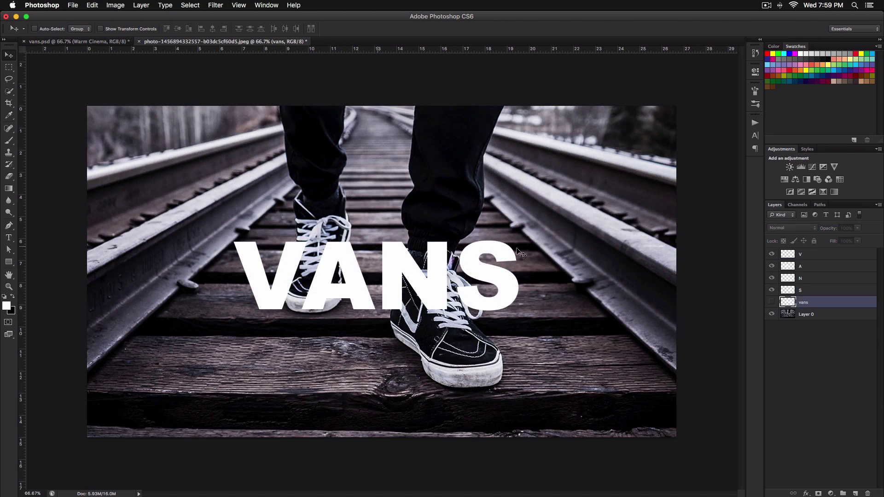
pyautogui.moveTo(771, 254); pyautogui.dragTo(774, 290)
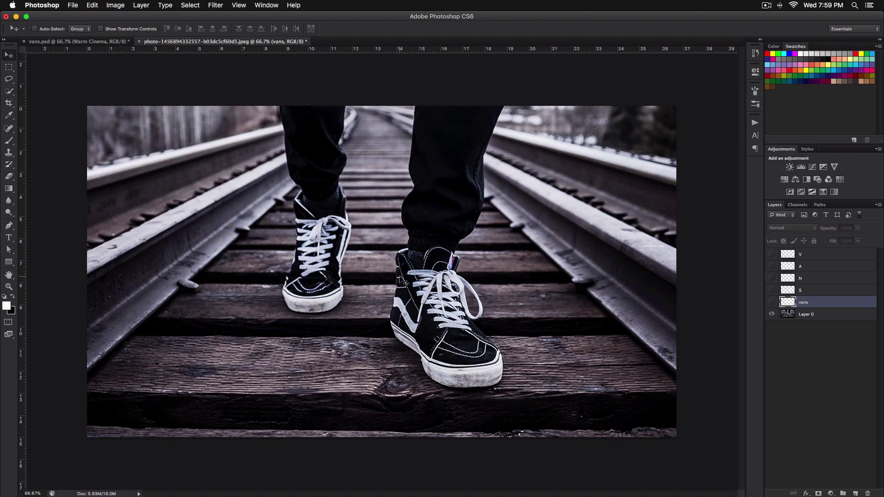
pyautogui.press('super+equal')
pyautogui.press('super+equal')
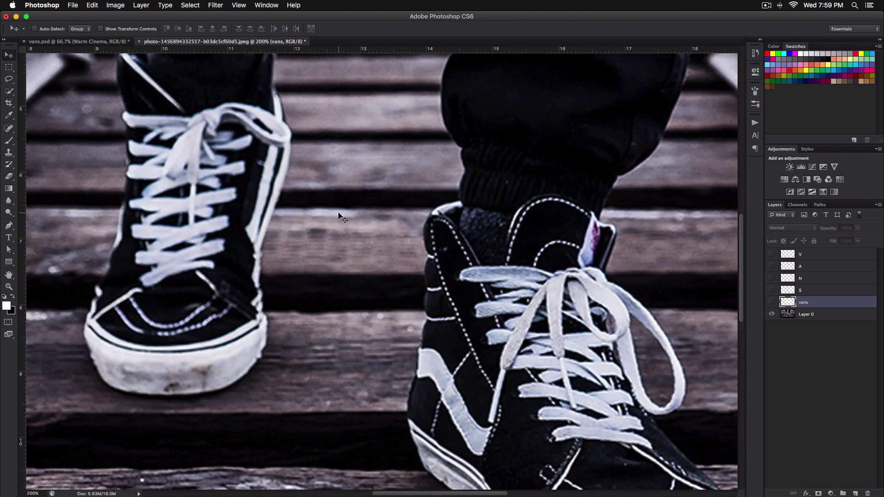
pyautogui.press('super+minus')
pyautogui.press('super+minus')
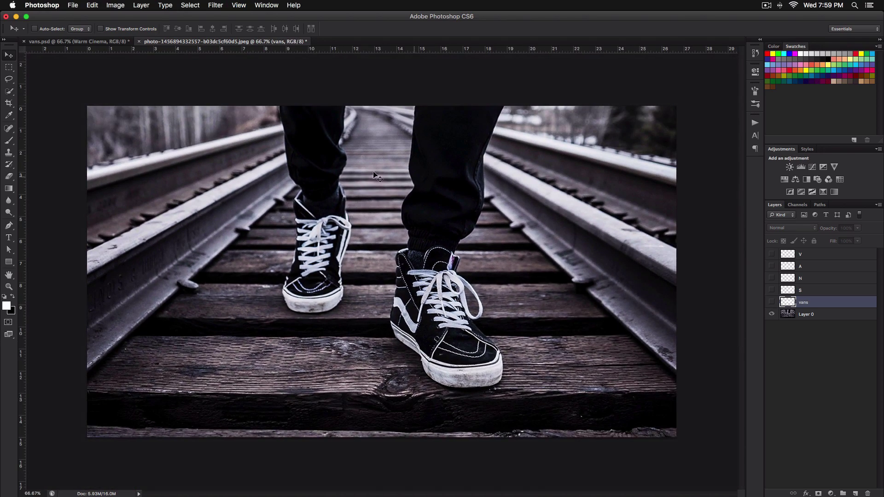
pyautogui.click(772, 266)
pyautogui.click(772, 266)
pyautogui.click(8, 151)
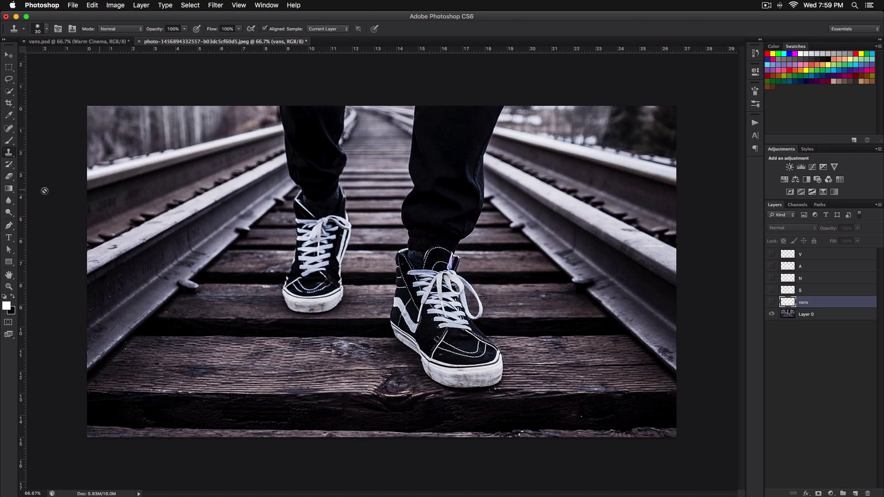
pyautogui.click(8, 175)
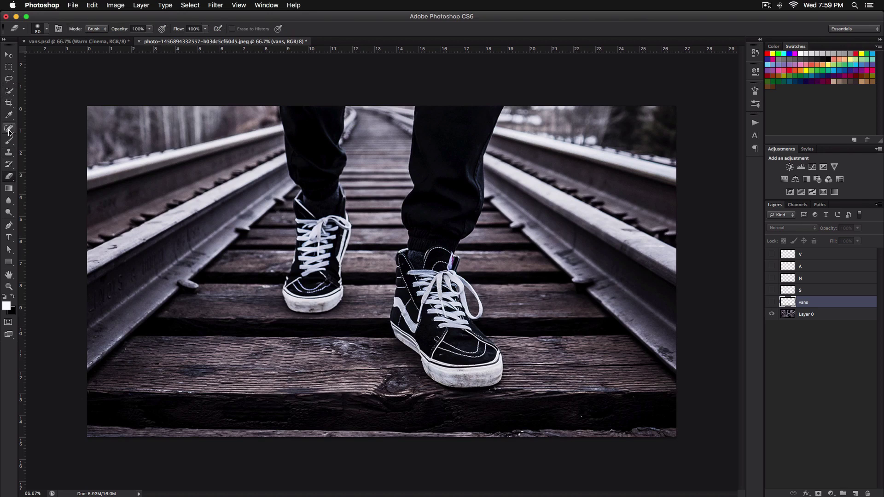
# - With the Pen tool at 100% zoom, start a path down the left trouser leg's edge
pyautogui.press('p')
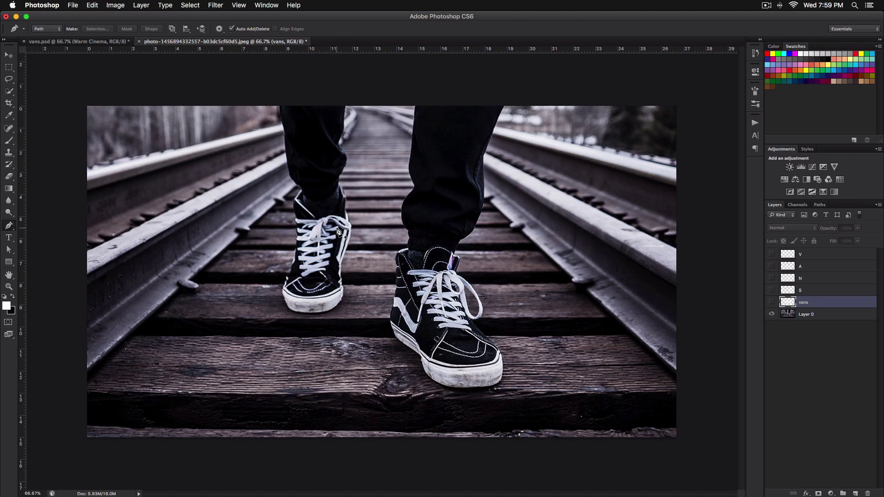
pyautogui.press('super+equal')
pyautogui.scroll(-4, 336, 228)
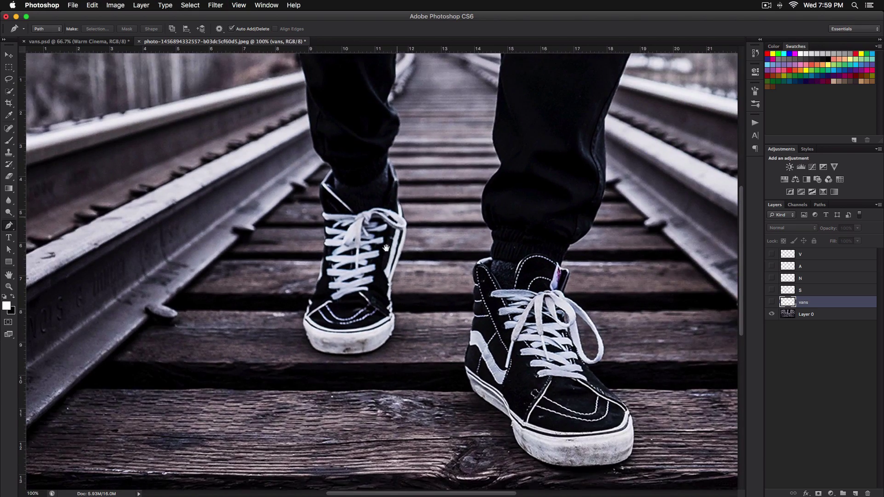
pyautogui.moveTo(386, 248); pyautogui.dragTo(373, 284)
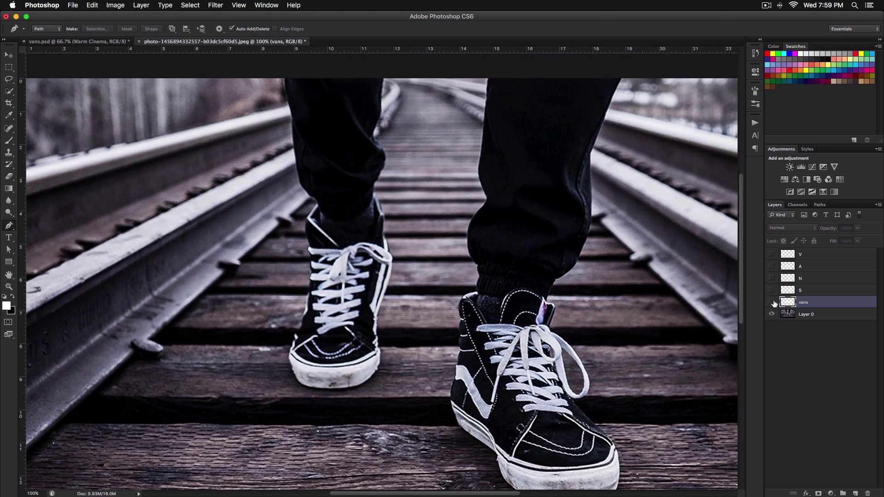
pyautogui.click(772, 255)
pyautogui.click(772, 255)
pyautogui.click(283, 79)
pyautogui.moveTo(290, 107); pyautogui.dragTo(290, 116)
pyautogui.moveTo(294, 155); pyautogui.dragTo(296, 164)
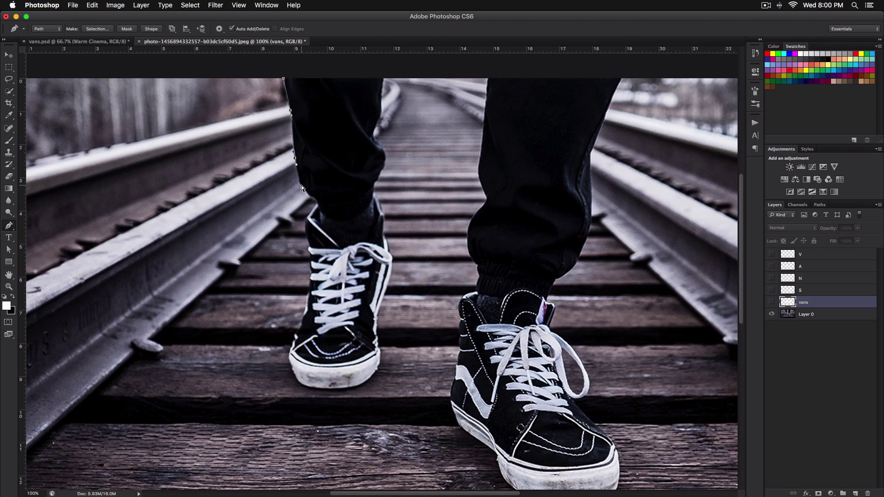
# - Continue the path with anchors around the trouser cuff down to the shoe collar
pyautogui.press('super+plus')
pyautogui.scroll(5, 287, 214)
pyautogui.hscroll(-3, 288, 214)
pyautogui.click(275, 188)
pyautogui.click(296, 215)
pyautogui.click(310, 229)
pyautogui.click(293, 255)
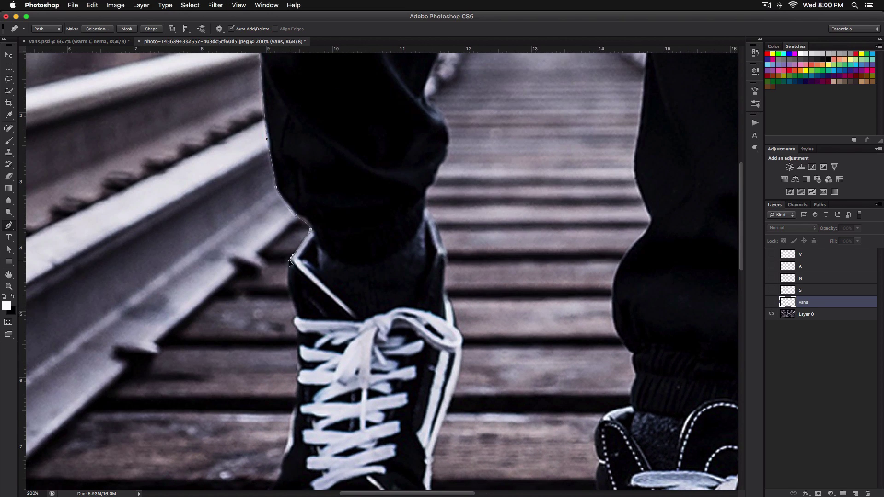
pyautogui.scroll(-2, 296, 263)
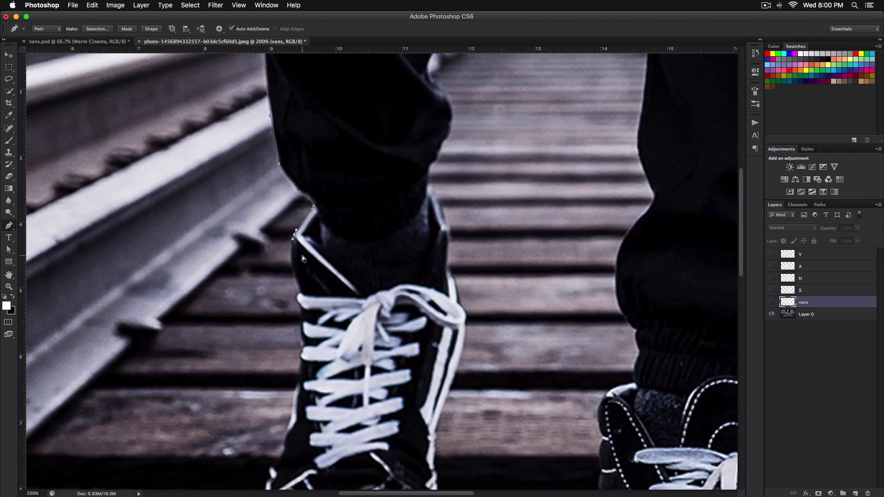
pyautogui.press('super+minus')
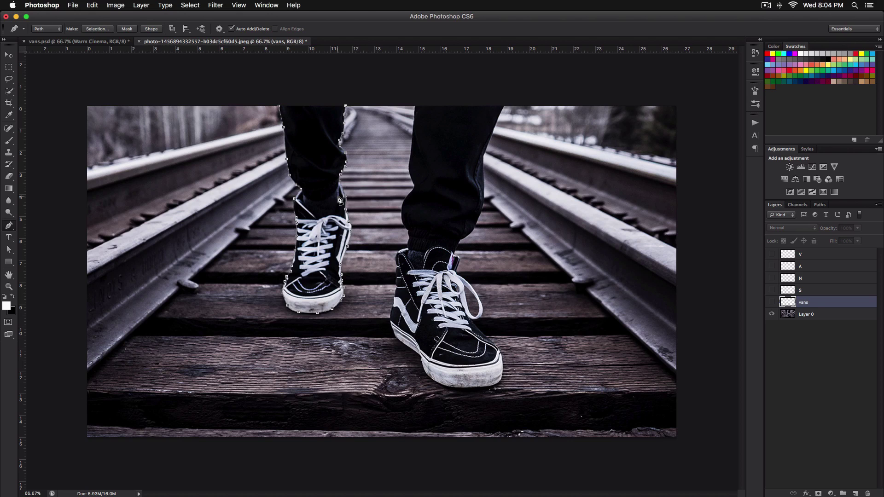
pyautogui.press('super+plus')
pyautogui.scroll(3, 286, 129)
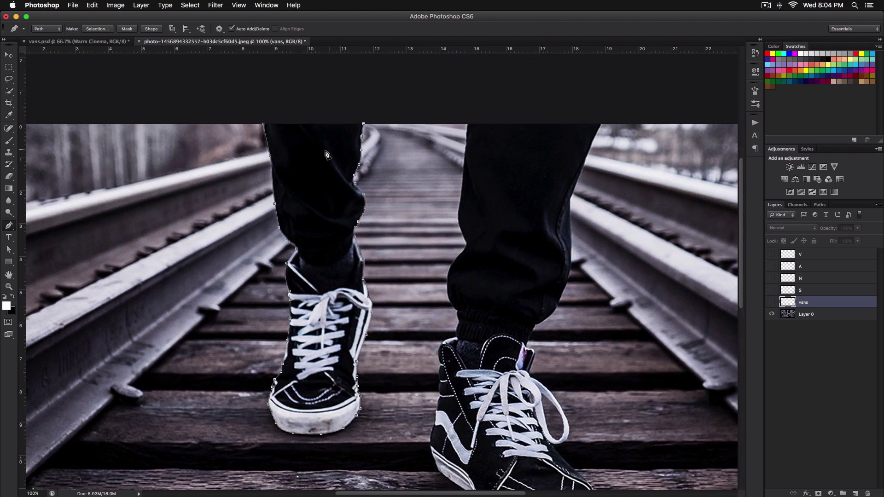
# - On Layer 0, turn the leg path into a selection with 0.5 px feather
pyautogui.rightClick(308, 169)
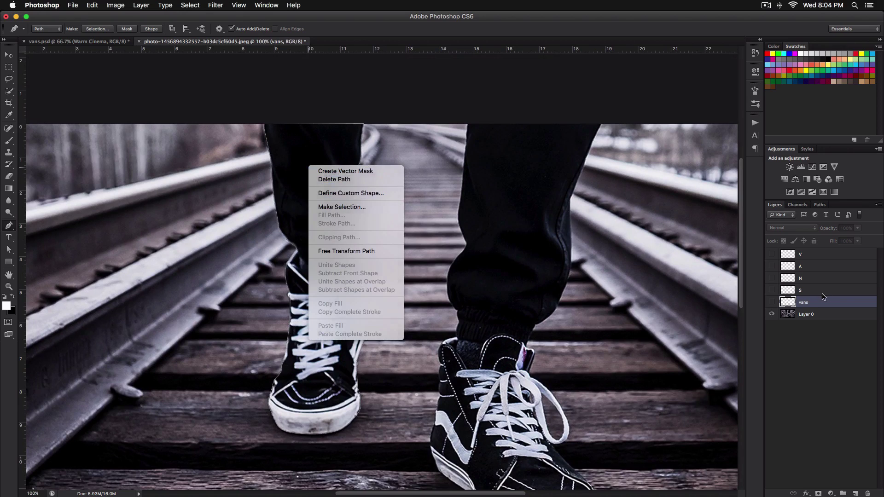
pyautogui.click(795, 314)
pyautogui.click(796, 317)
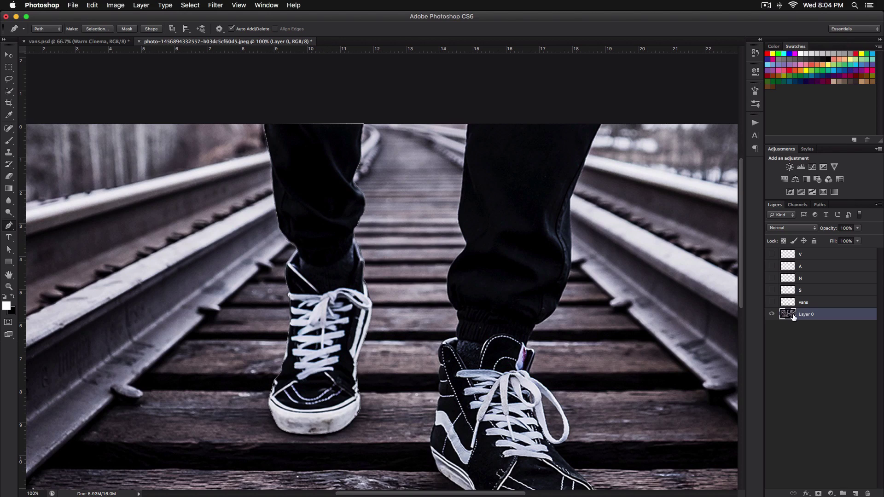
pyautogui.rightClick(315, 164)
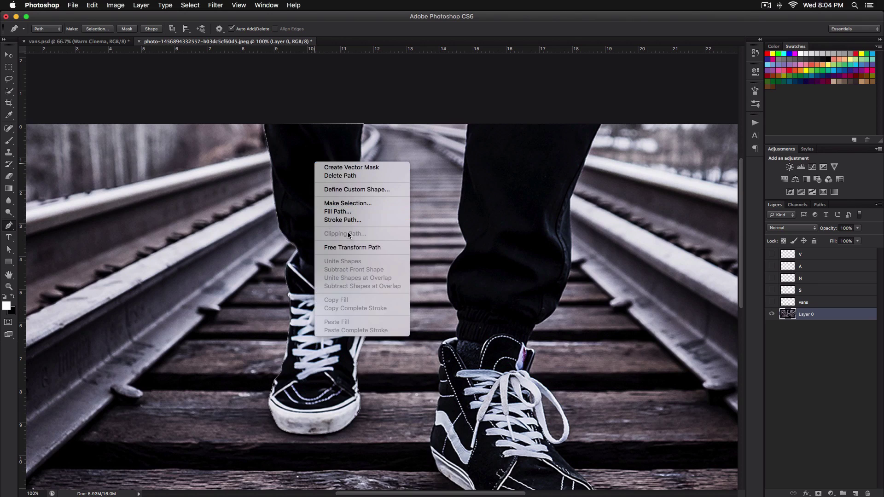
pyautogui.click(352, 202)
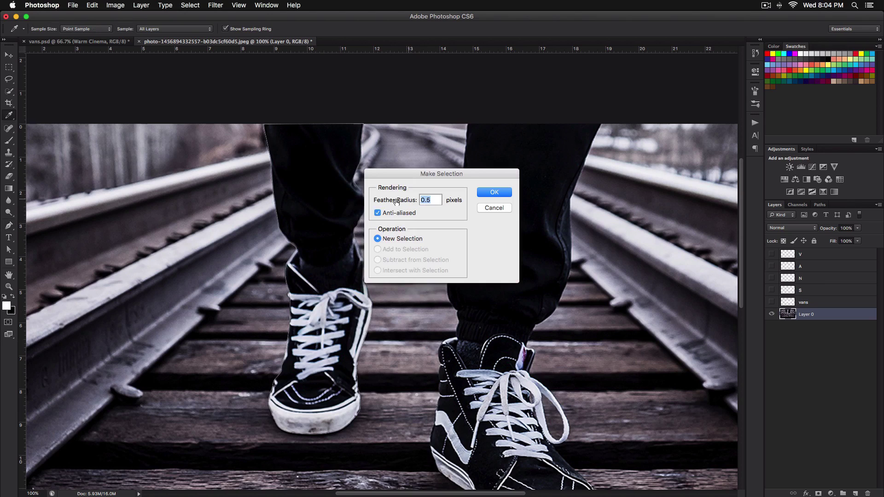
pyautogui.press('Return')
pyautogui.press('super+minus')
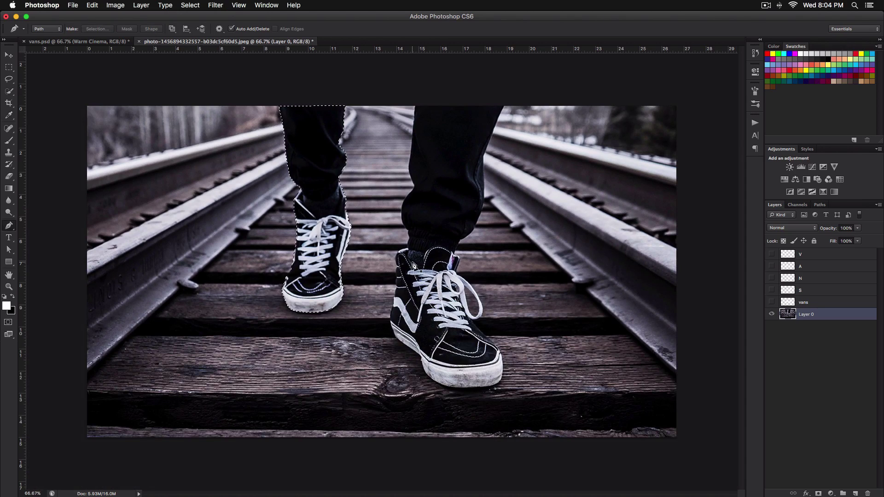
# - Copy the selected leg and shoe to a new layer named 'Left Shoe'
pyautogui.press('super+j')
pyautogui.press('v')
pyautogui.doubleClick(807, 313)
pyautogui.write('L')
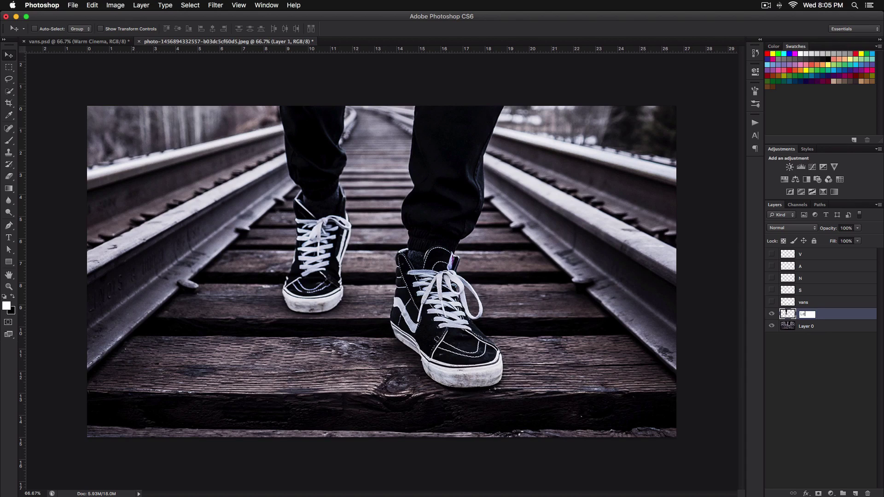
pyautogui.write('eft Shoe')
pyautogui.press('Return')
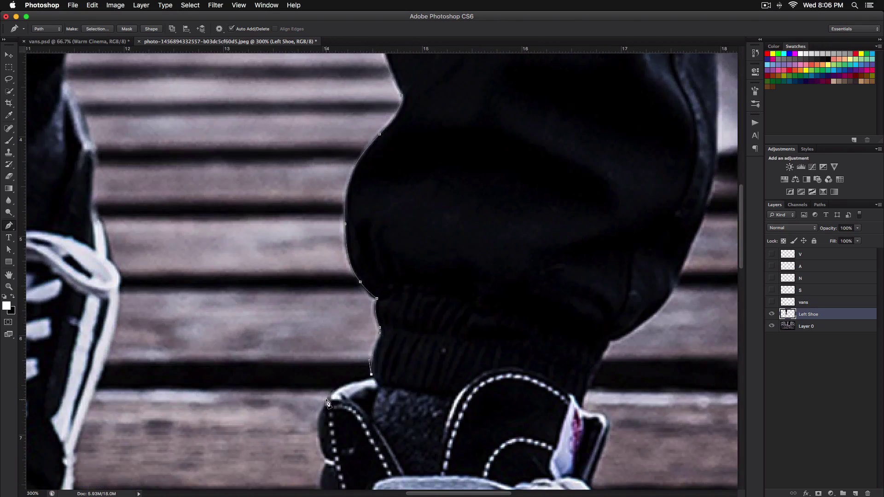
# - Trace pen anchors along the right shoe's sole, laces and trouser leg, closing at the first anchor
pyautogui.scroll(-10, 327, 403)
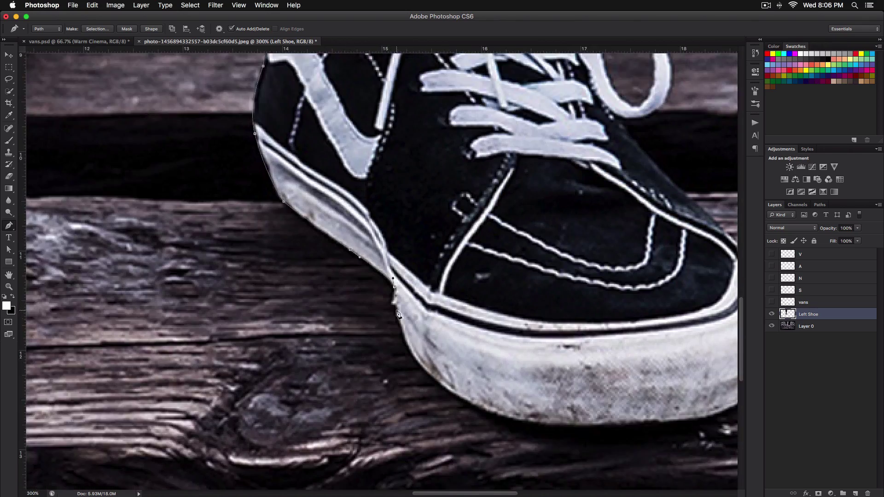
pyautogui.click(426, 341)
pyautogui.scroll(-10, 427, 342)
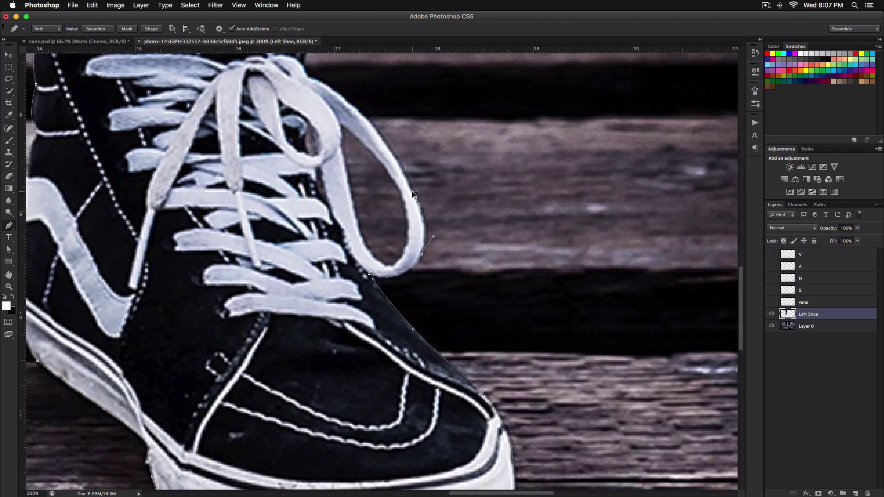
pyautogui.click(354, 217)
pyautogui.hotkey('ctrl', '-')
pyautogui.scroll(10, 353, 217)
pyautogui.click(379, 216)
pyautogui.press('super+0')
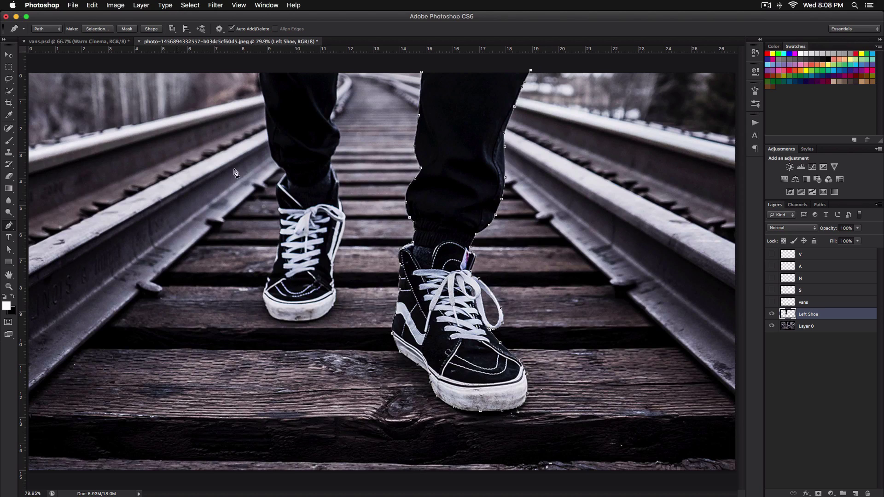
pyautogui.click(421, 72)
# - Turn the path into a selection on Layer 0 and copy it to a new layer named 'Right Shoe'
pyautogui.click(790, 325)
pyautogui.rightClick(456, 159)
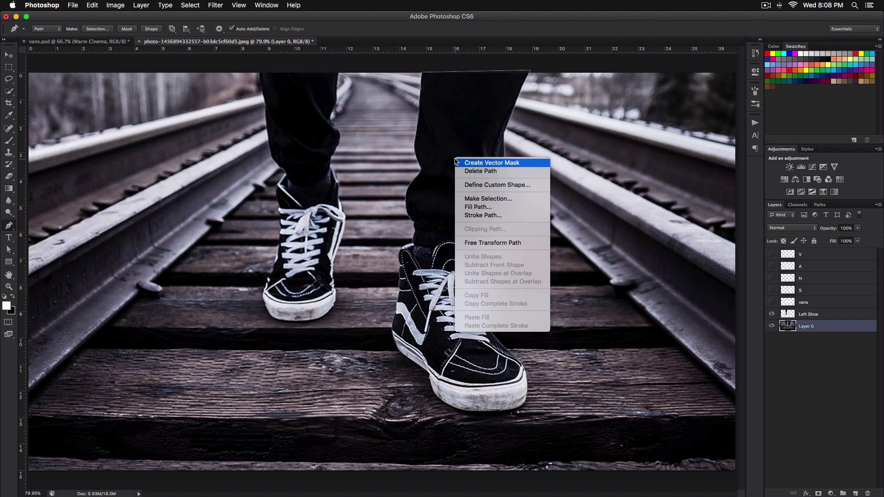
pyautogui.click(499, 199)
pyautogui.moveTo(447, 172); pyautogui.dragTo(348, 166)
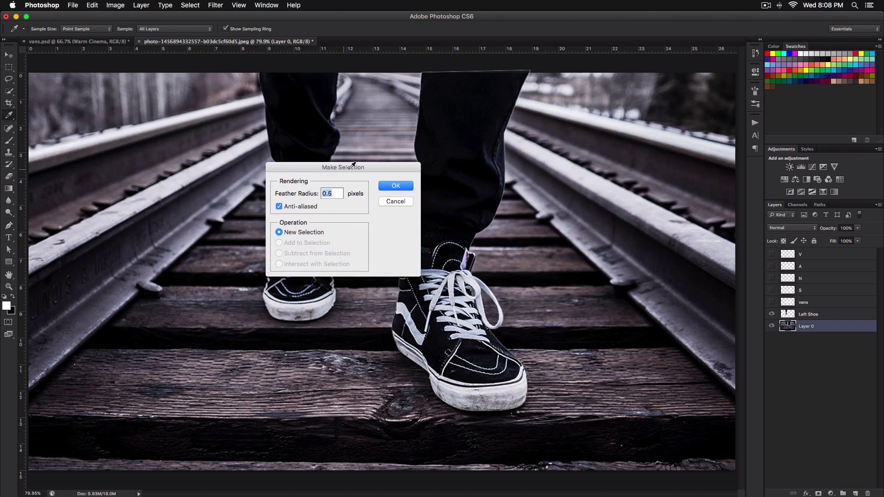
pyautogui.click(395, 186)
pyautogui.press('super+j')
pyautogui.doubleClick(813, 326)
pyautogui.write('Right Shoe')
pyautogui.press('Return')
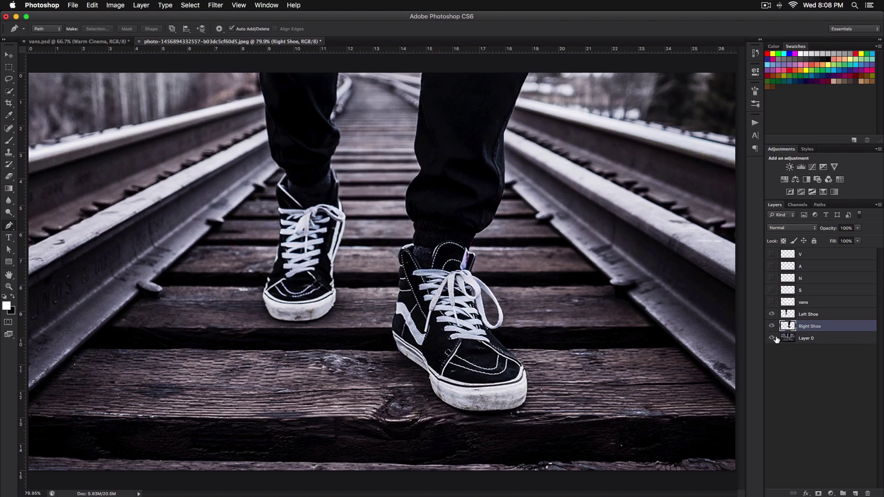
# - Hide the Layer 0 photo and show the V letter layer
pyautogui.click(773, 338)
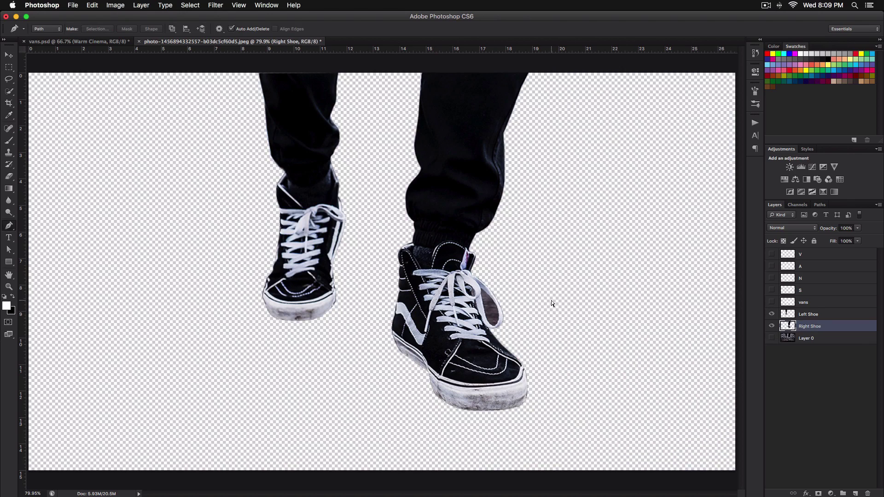
pyautogui.press('super+minus')
pyautogui.click(772, 254)
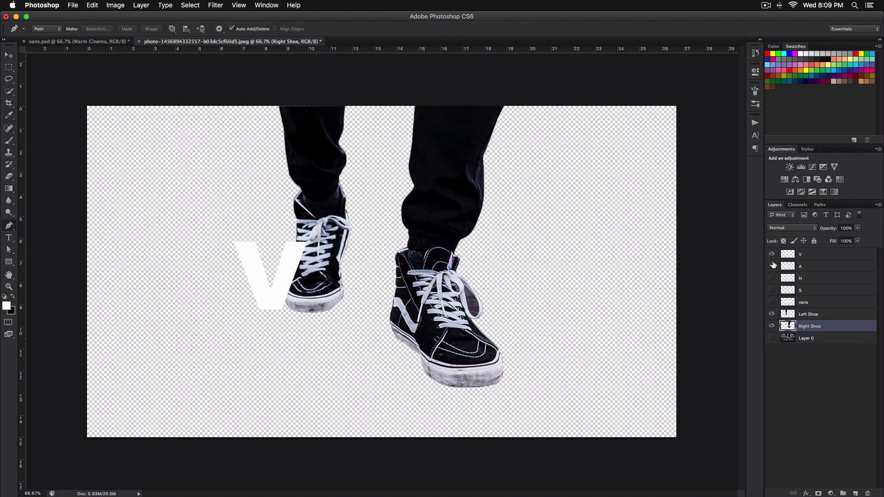
# - Toggle the A and N letter layers on, then hide the letter layers again
pyautogui.click(771, 266)
pyautogui.click(771, 278)
pyautogui.keyDown('alt'); pyautogui.click(772, 339); pyautogui.keyUp('alt')
pyautogui.keyDown('alt'); pyautogui.click(771, 338); pyautogui.keyUp('alt')
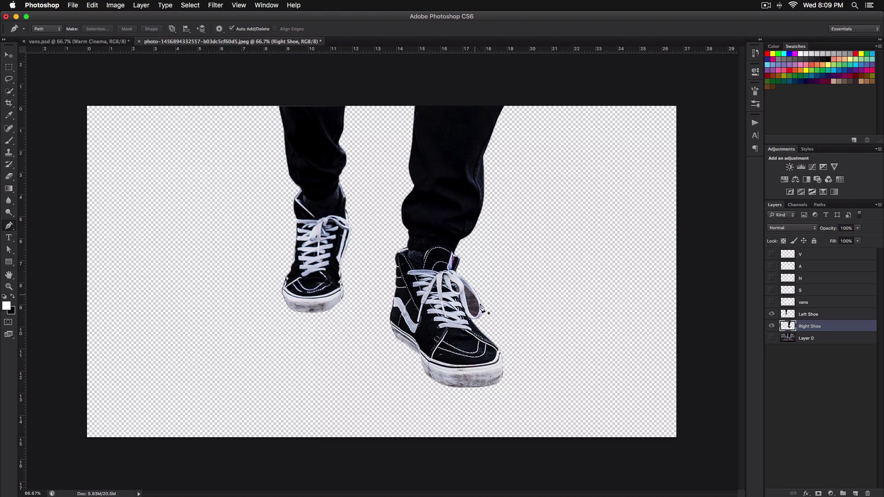
# - Delete the leftover tongue area beside the right shoe's laces using the Quick Selection Tool
pyautogui.click(11, 95)
pyautogui.click(49, 98)
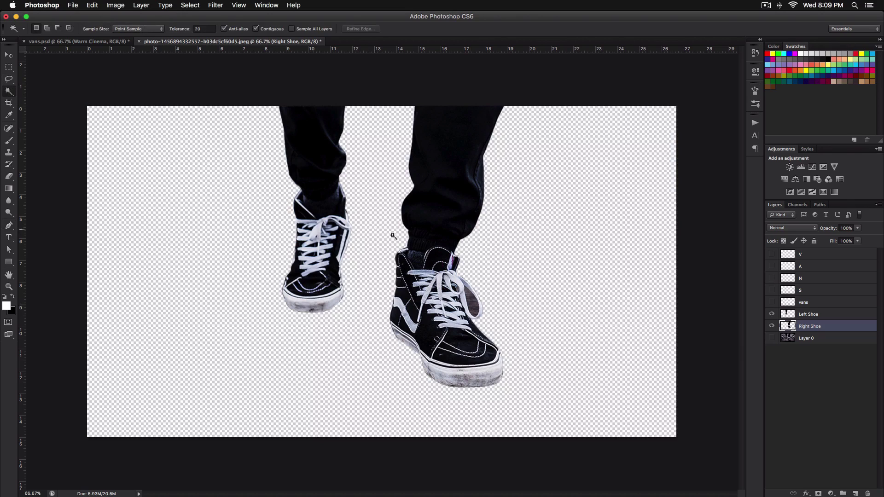
pyautogui.click(8, 92)
pyautogui.click(55, 88)
pyautogui.moveTo(470, 307); pyautogui.dragTo(477, 297)
pyautogui.press('Delete')
pyautogui.press('super+d')
# - Show the railway-track photo and the VANS letter layers again
pyautogui.press('v')
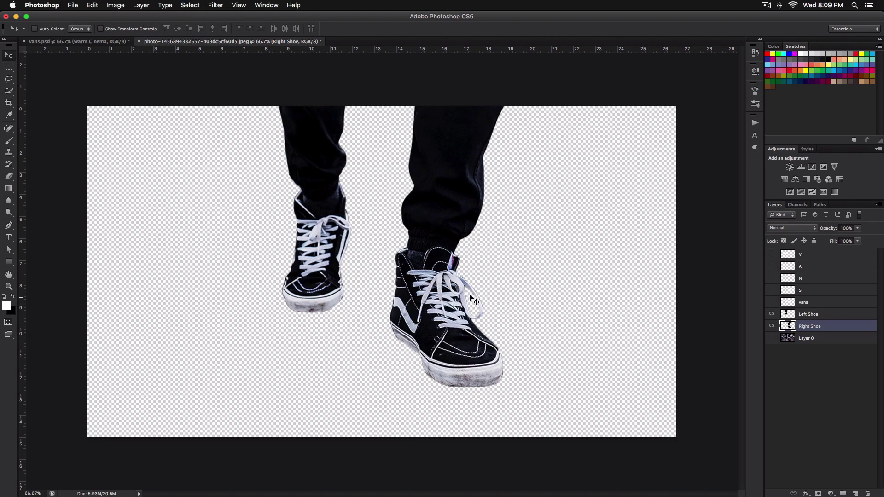
pyautogui.click(772, 338)
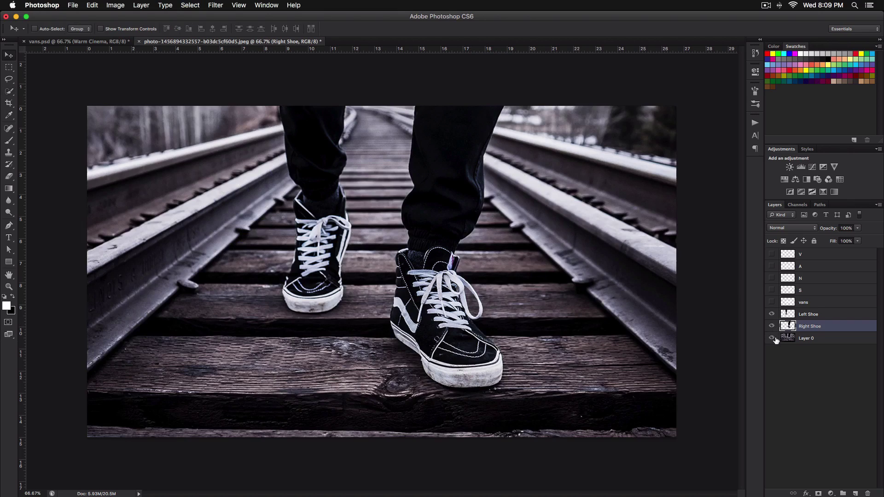
pyautogui.moveTo(771, 254); pyautogui.dragTo(772, 308)
# - Hide the vans layer, move Left Shoe above V, and put A in front of Left Shoe
pyautogui.click(772, 302)
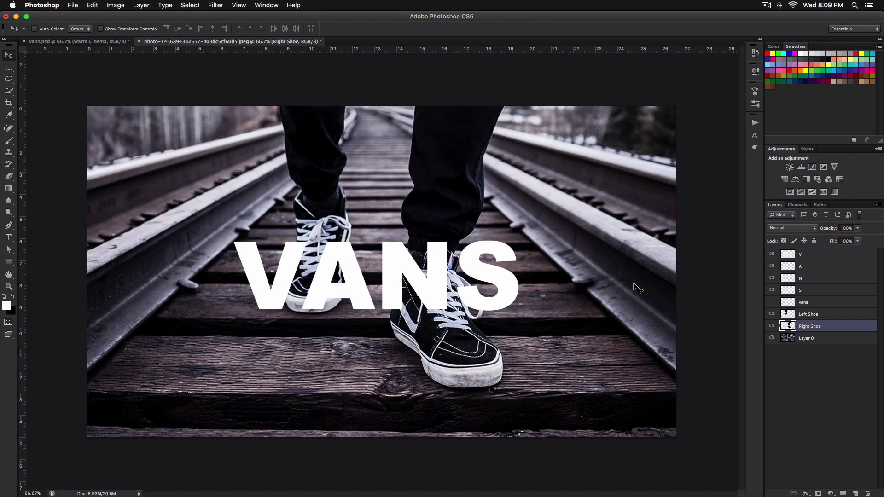
pyautogui.click(803, 314)
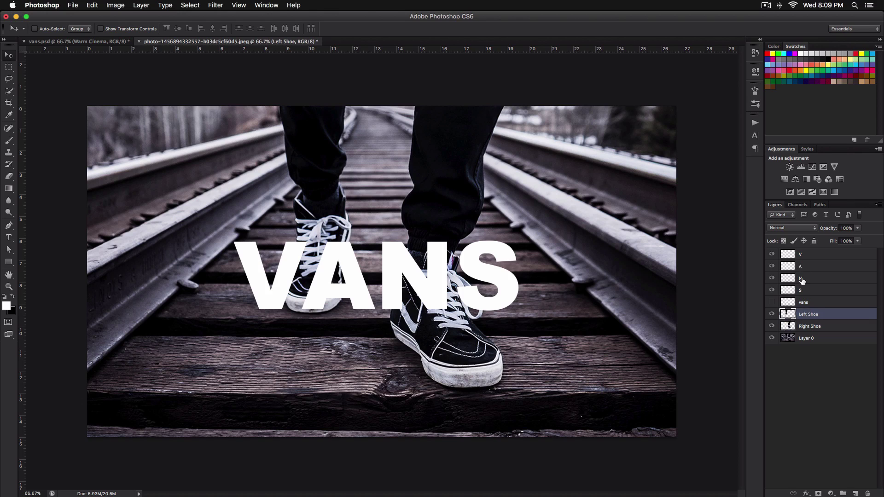
pyautogui.press('super+plus')
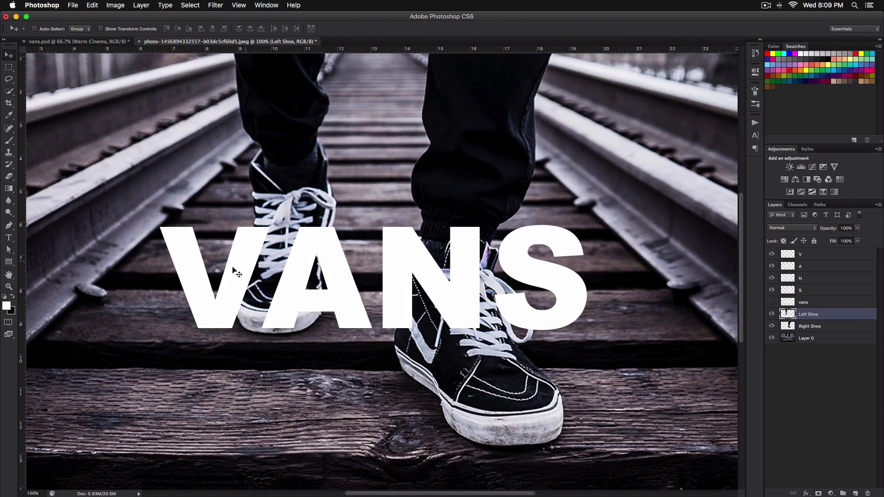
pyautogui.moveTo(796, 316); pyautogui.dragTo(800, 254)
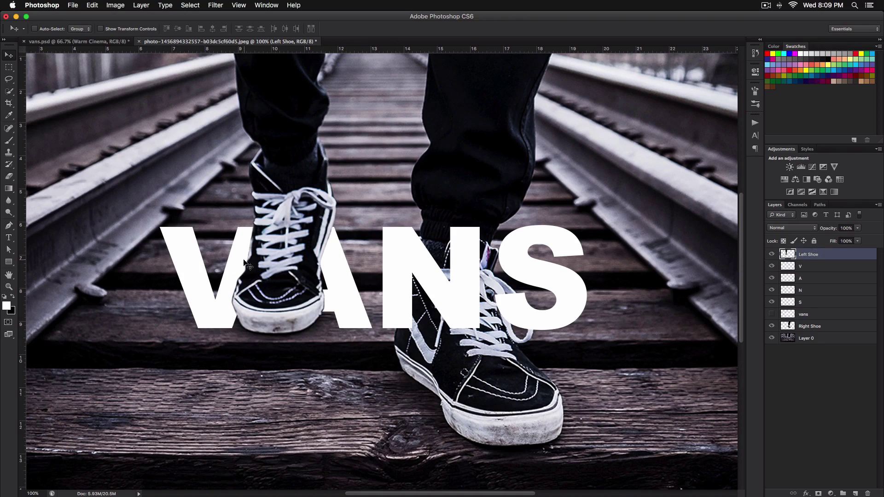
pyautogui.click(805, 278)
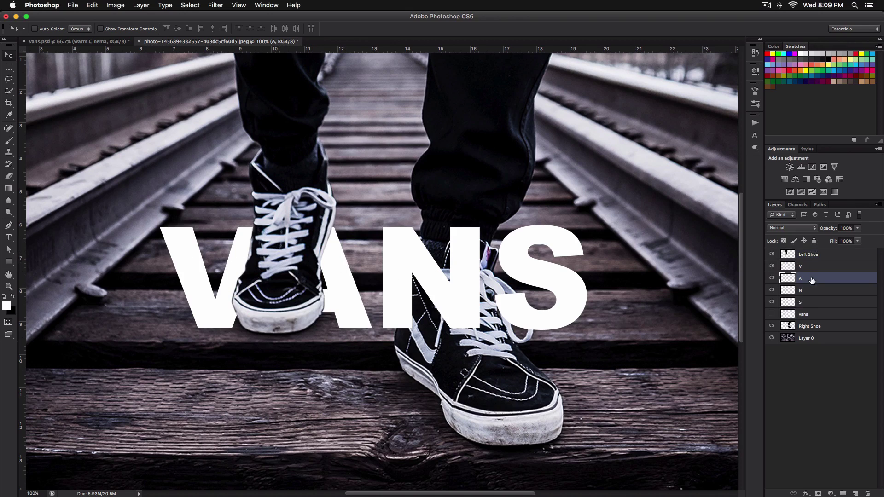
pyautogui.moveTo(808, 280); pyautogui.dragTo(809, 253)
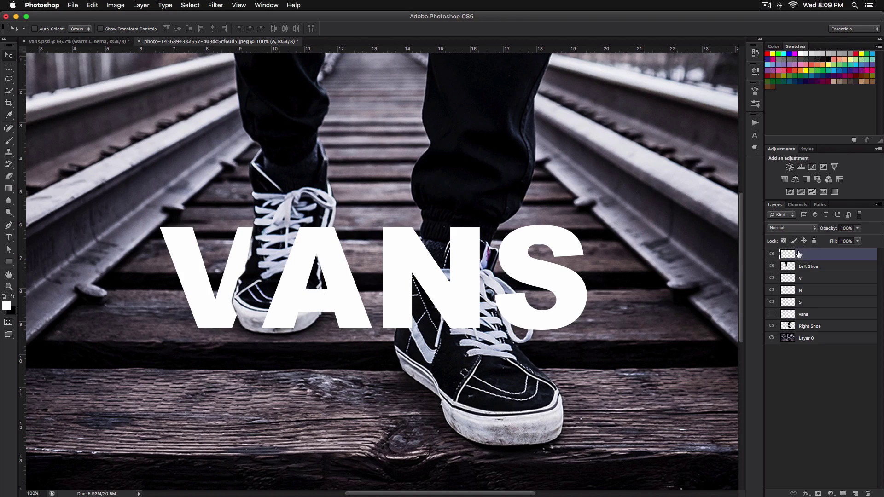
# - Move Right Shoe above N and put S in front of Right Shoe
pyautogui.press('super+minus')
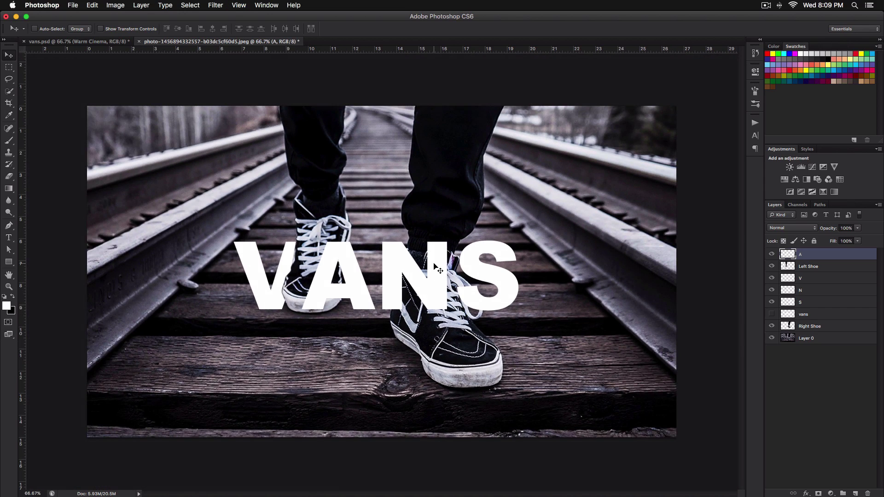
pyautogui.press('super+equal')
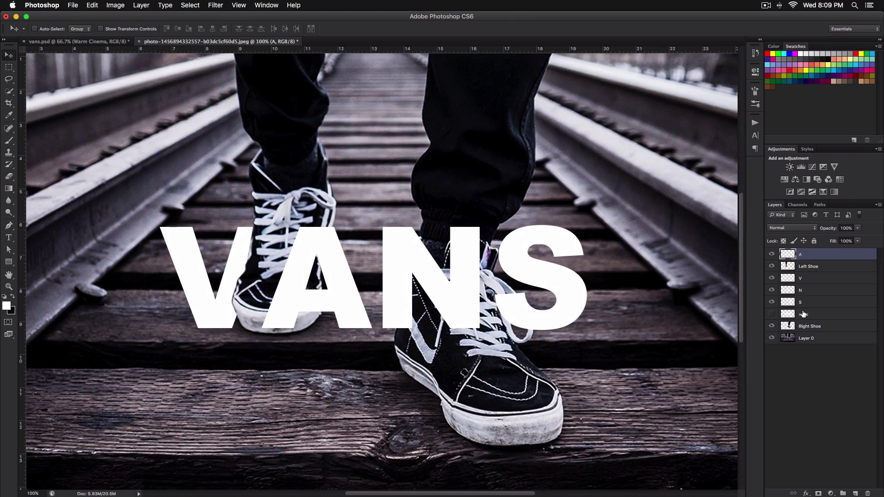
pyautogui.click(810, 327)
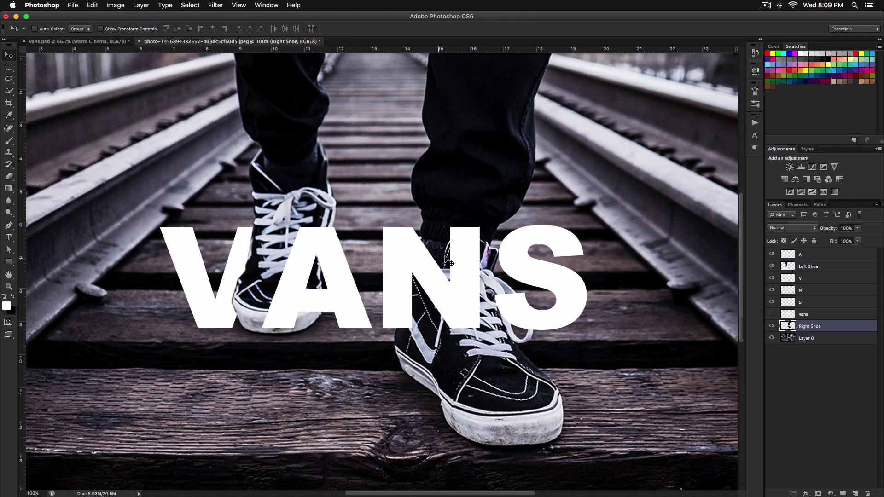
pyautogui.moveTo(800, 327); pyautogui.dragTo(798, 288)
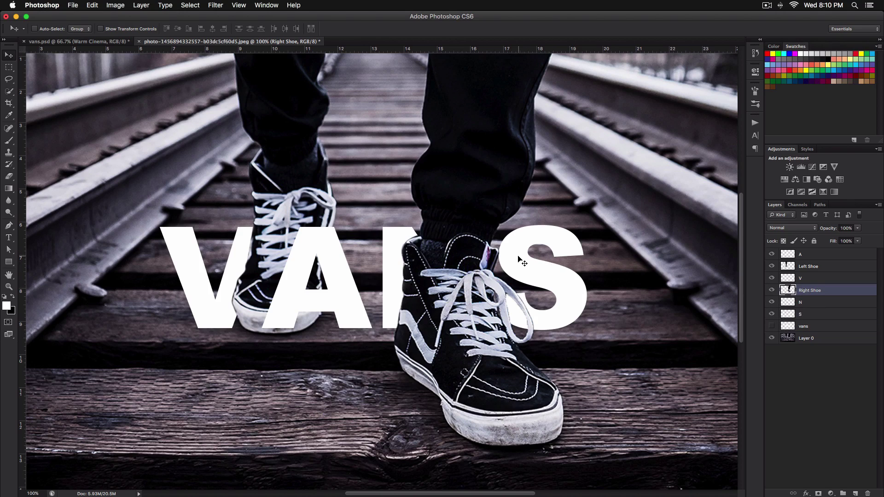
pyautogui.click(810, 314)
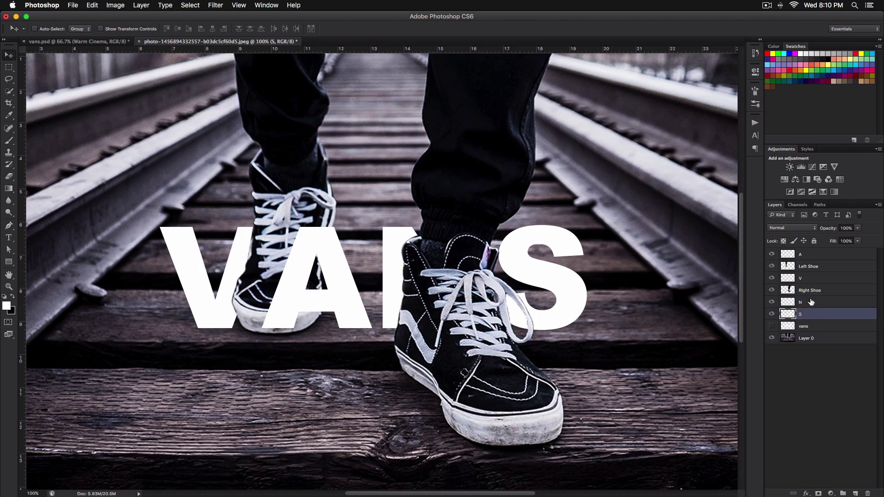
pyautogui.moveTo(811, 291); pyautogui.dragTo(813, 290)
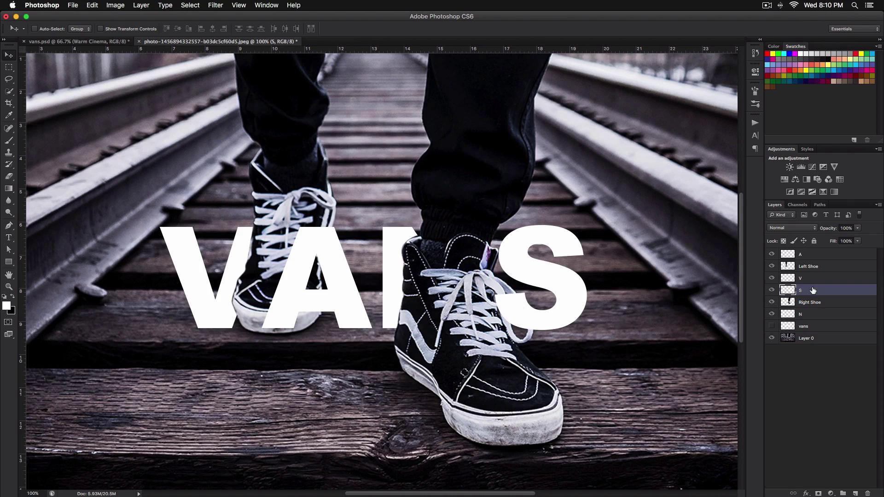
pyautogui.press('super+minus')
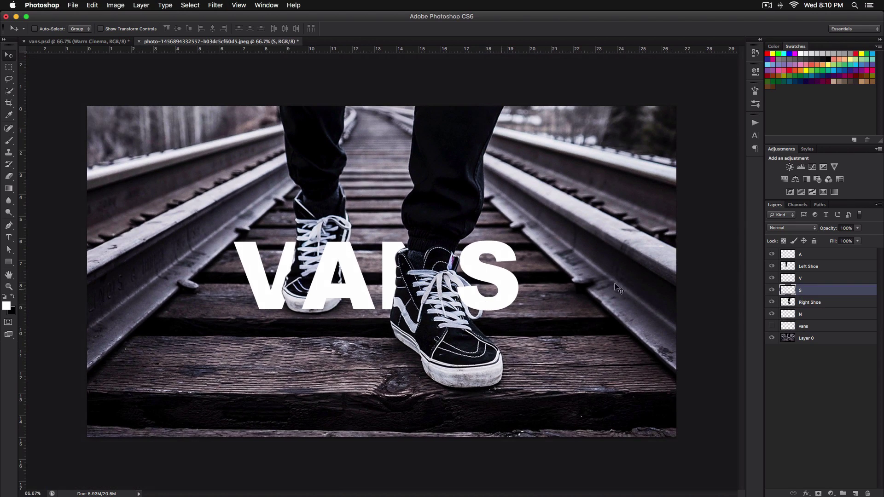
# - Select the A, V and N letter layers, then select Layer 0 alone
pyautogui.keyDown('super'); pyautogui.click(810, 314); pyautogui.keyUp('super')
pyautogui.keyDown('super'); pyautogui.click(810, 278); pyautogui.keyUp('super')
pyautogui.keyDown('super'); pyautogui.click(810, 254); pyautogui.keyUp('super')
pyautogui.press('super+minus')
pyautogui.click(839, 336)
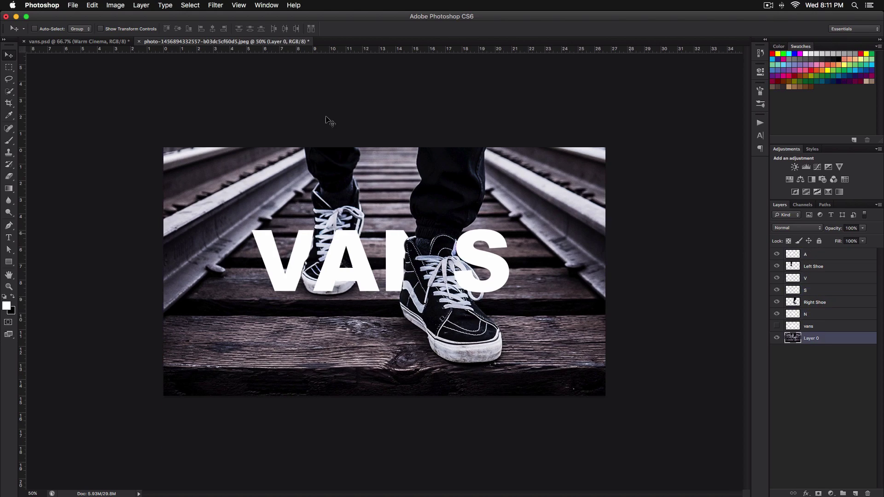
# - Drag the Texture layer from vans.psd into the sneaker photo
pyautogui.click(111, 41)
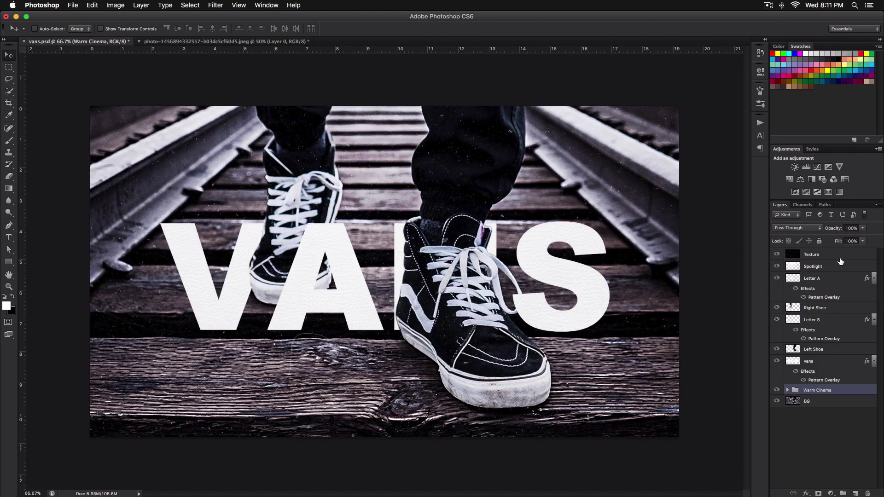
pyautogui.click(850, 255)
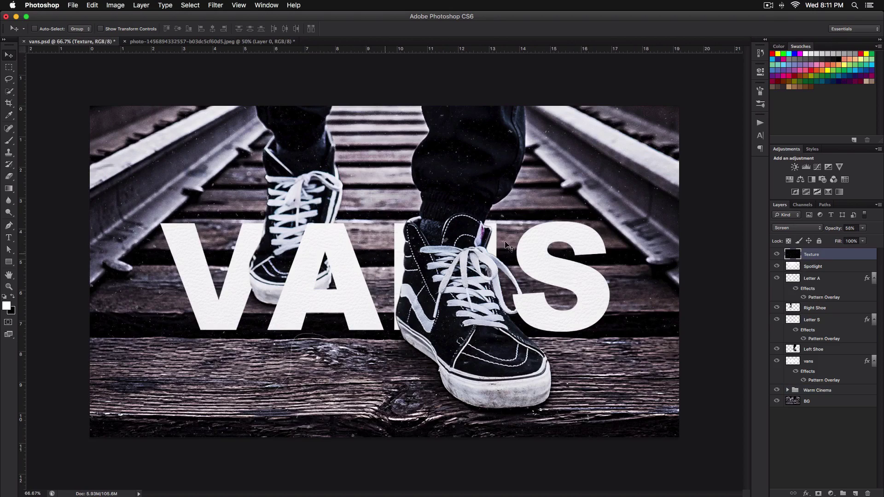
pyautogui.moveTo(358, 232); pyautogui.dragTo(339, 210)
# - Move the Texture layer to the top of the sneaker photo's layer stack
pyautogui.press('super+minus')
pyautogui.press('super+plus')
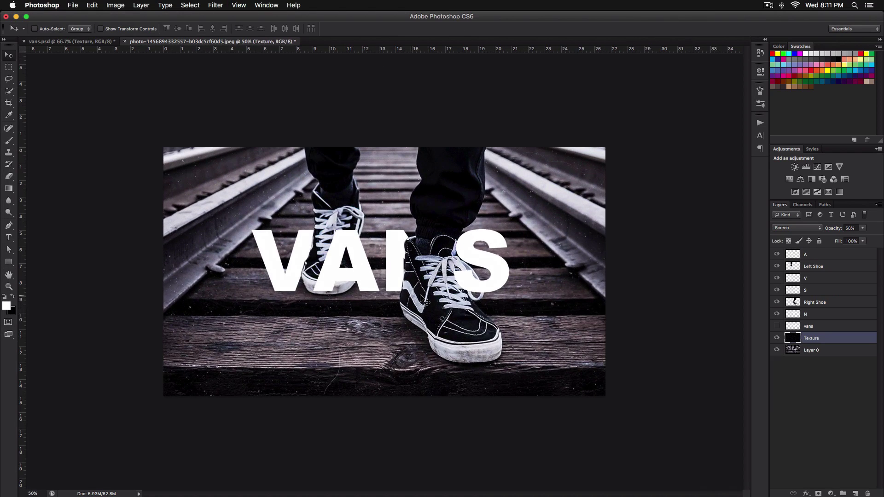
pyautogui.moveTo(818, 338); pyautogui.dragTo(819, 254)
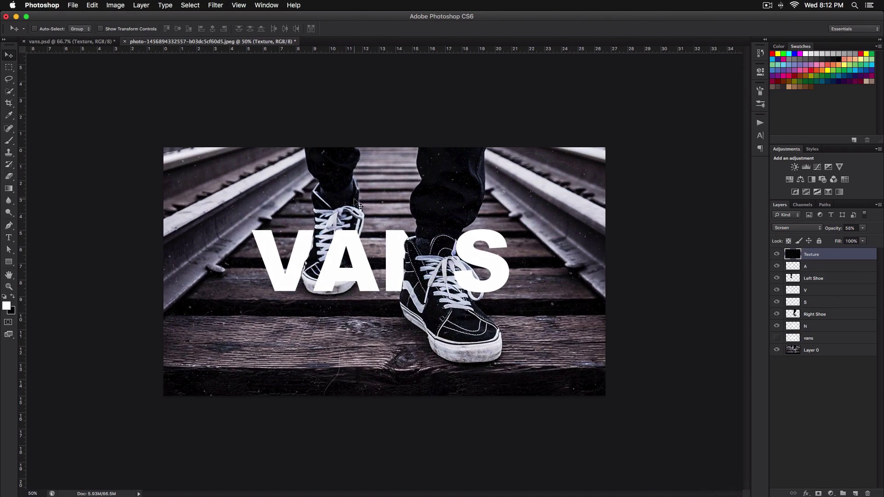
# - Compare the letters in vans.psd at 200% zoom, then return to the sneaker photo
pyautogui.click(96, 43)
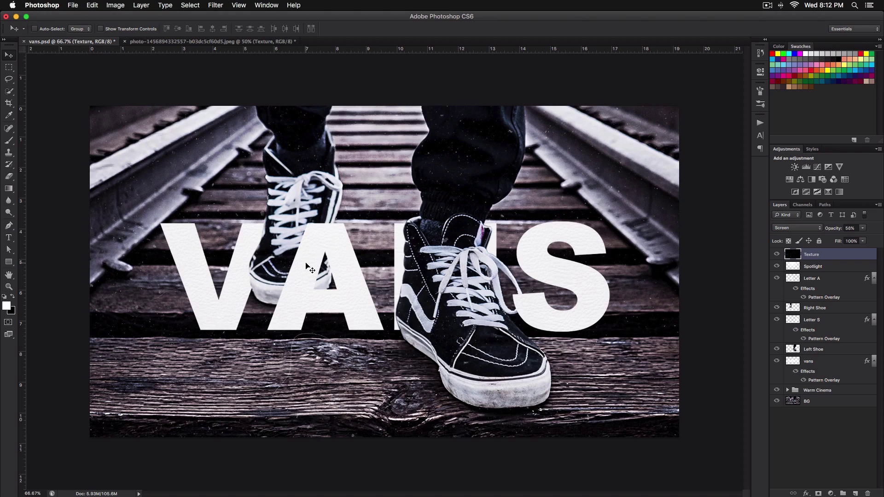
pyautogui.press('super+plus')
pyautogui.press('super+plus')
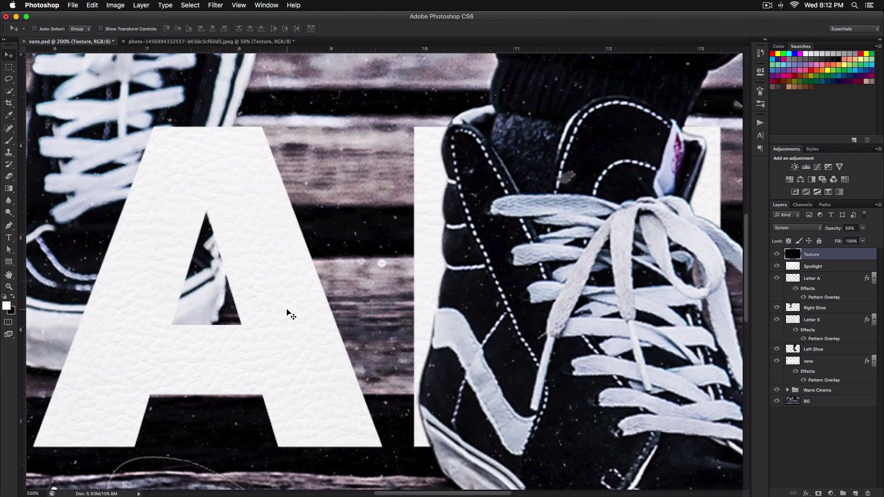
pyautogui.press('super+minus')
pyautogui.press('super+minus')
pyautogui.click(243, 41)
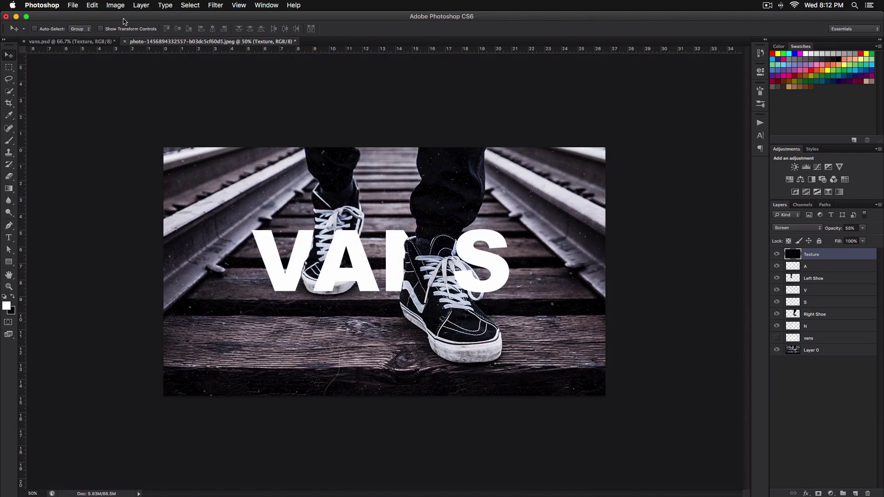
# - Open the large_leather.png texture file
pyautogui.press('super+o')
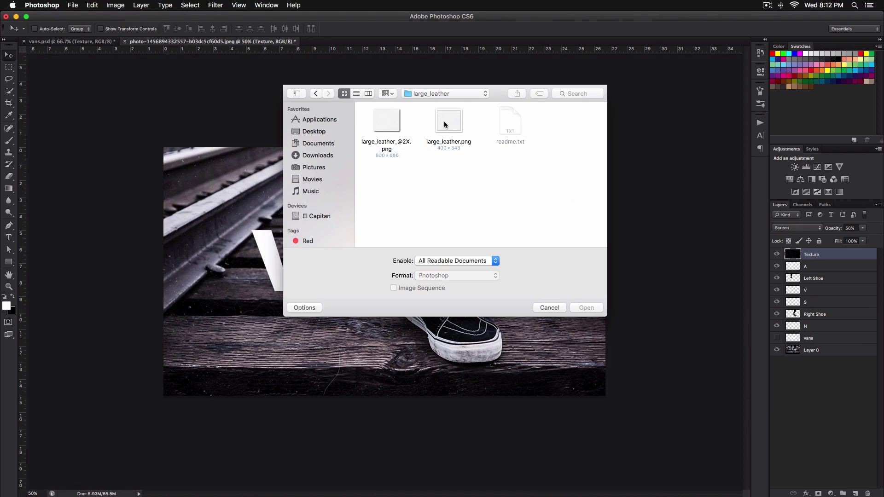
pyautogui.click(445, 125)
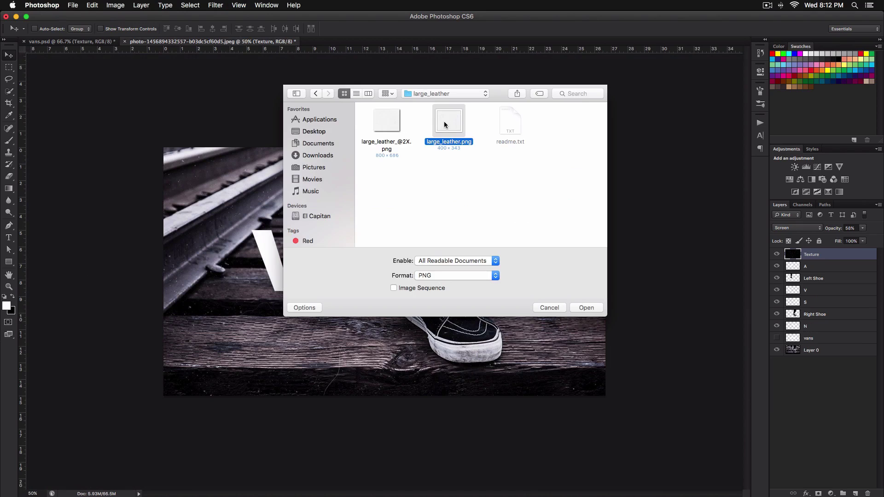
pyautogui.click(584, 307)
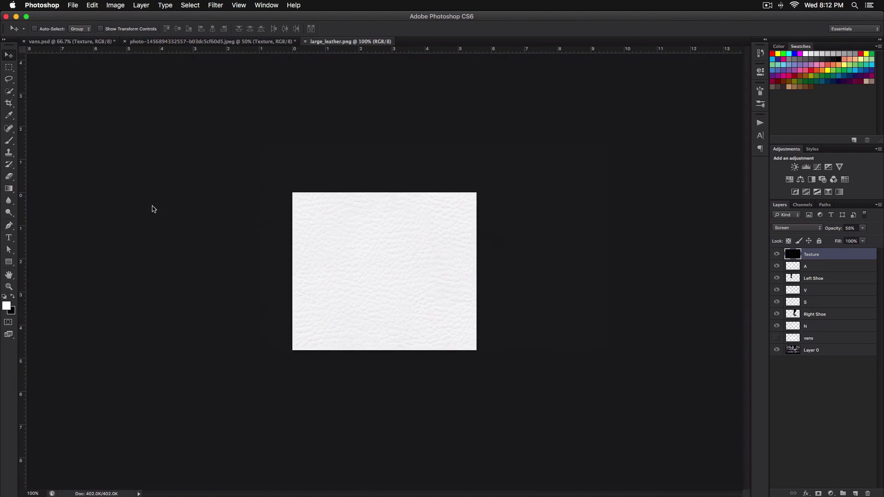
# - Define the leather texture as a pattern named large_leather.png
pyautogui.click(114, 5)
pyautogui.moveTo(90, 5)
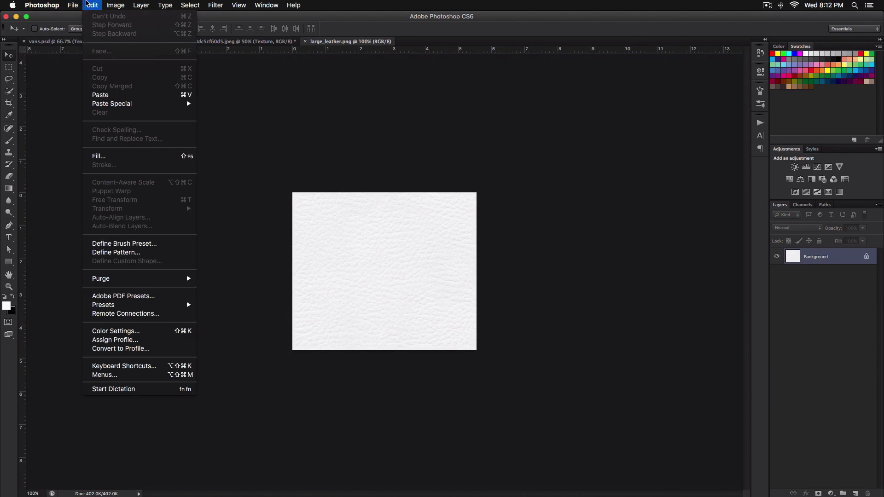
pyautogui.click(136, 253)
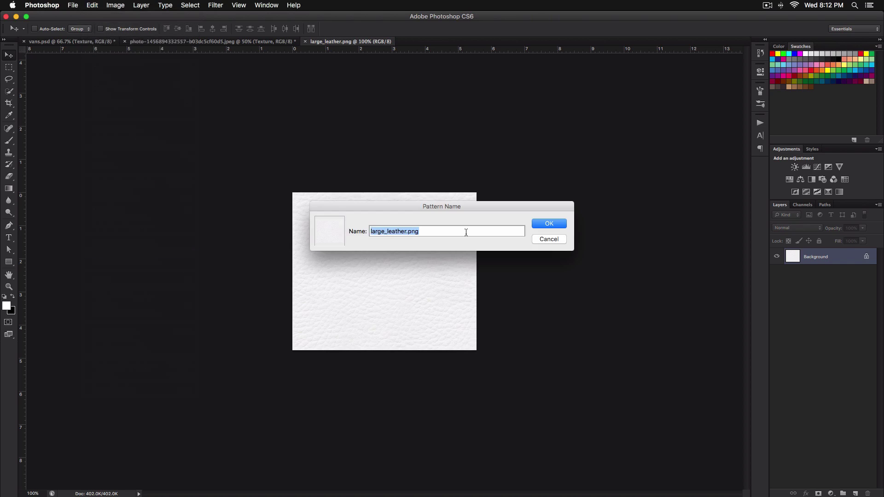
pyautogui.click(550, 224)
# - Close the leather texture document and select the V letter layer at 100% zoom
pyautogui.click(305, 41)
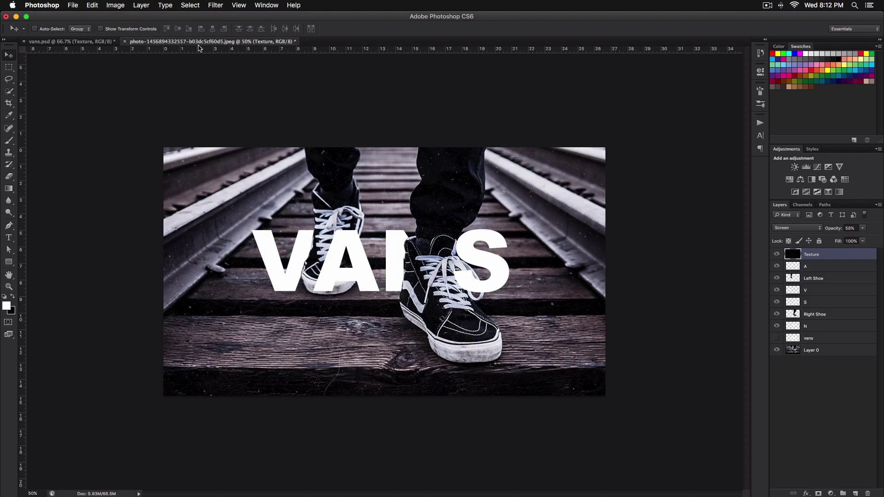
pyautogui.click(818, 327)
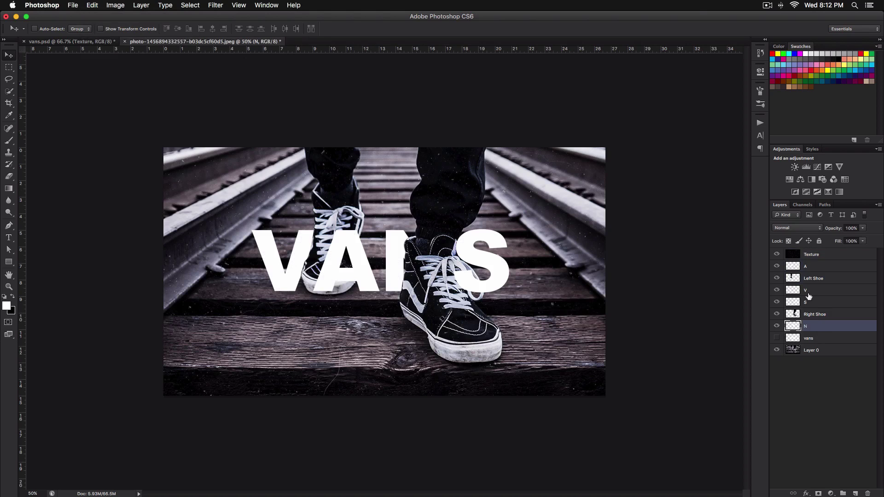
pyautogui.click(810, 267)
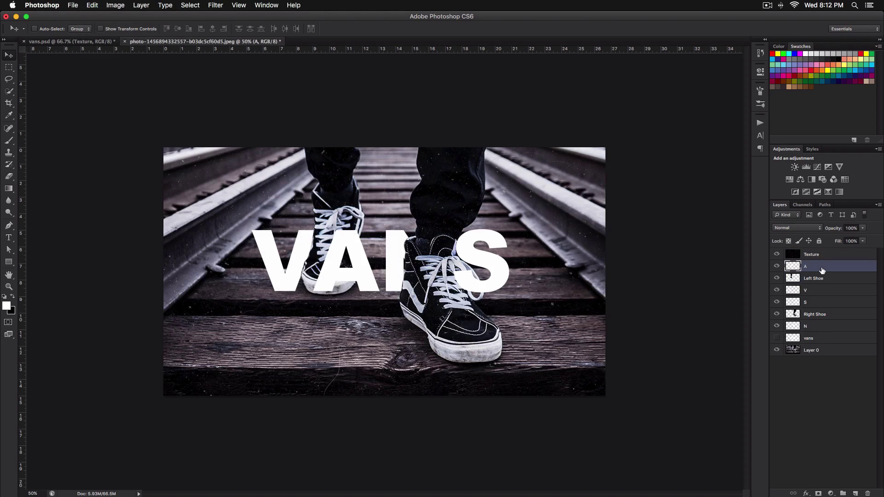
pyautogui.press('super+equal')
pyautogui.press('super+equal')
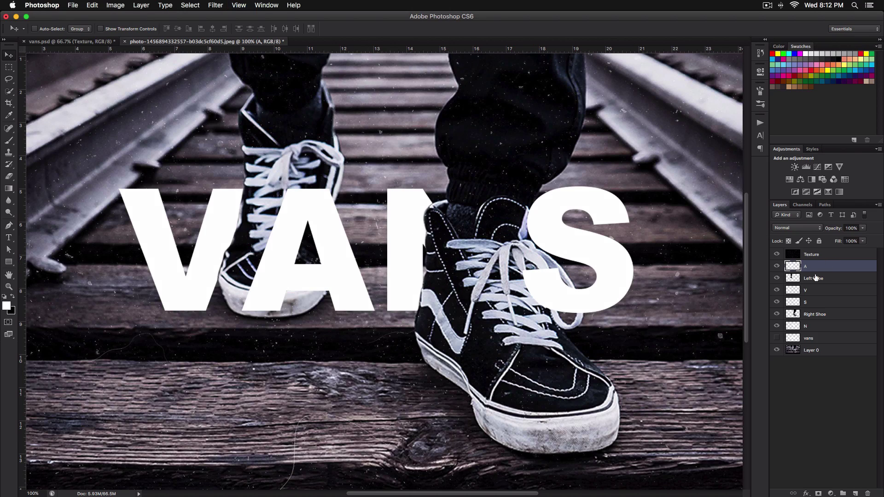
pyautogui.click(817, 288)
# - Add a Pattern Overlay with the white leather pattern to the V layer
pyautogui.doubleClick(822, 290)
pyautogui.moveTo(518, 115); pyautogui.dragTo(534, 103)
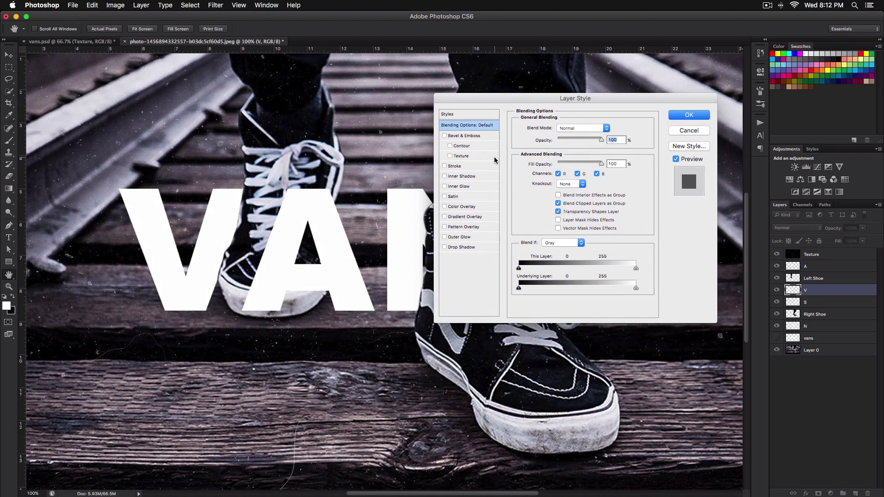
pyautogui.click(463, 227)
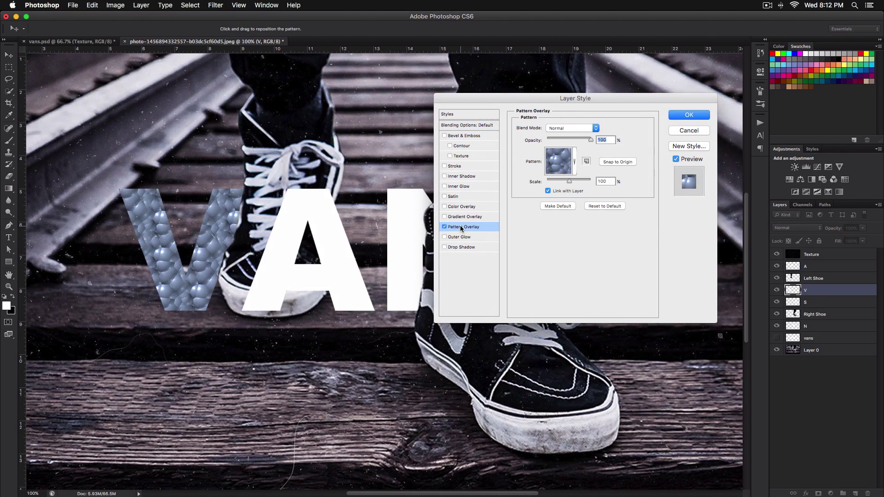
pyautogui.click(556, 162)
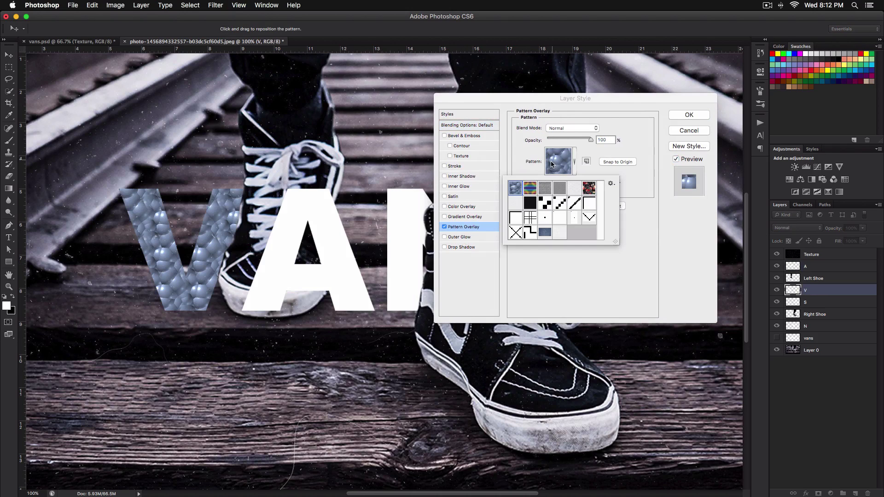
pyautogui.click(559, 234)
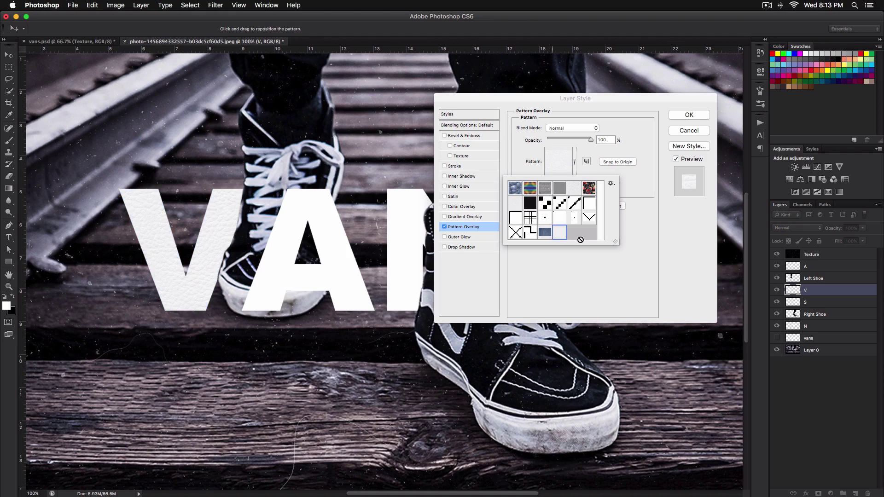
pyautogui.click(648, 187)
pyautogui.click(682, 116)
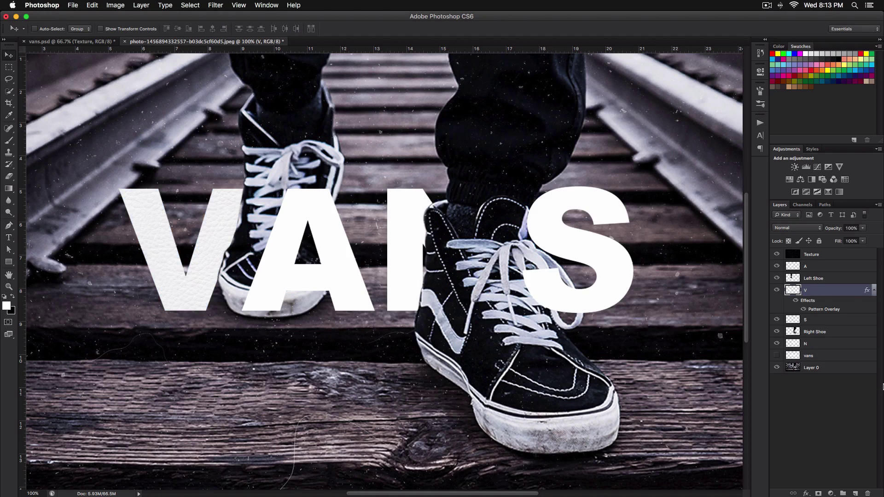
# - Copy V's layer style and paste it onto the A, S and N letter layers
pyautogui.rightClick(825, 293)
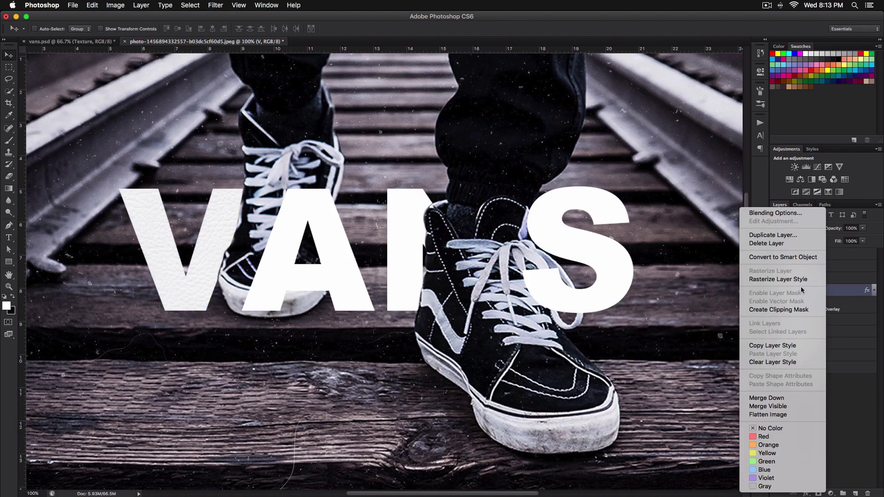
pyautogui.click(795, 346)
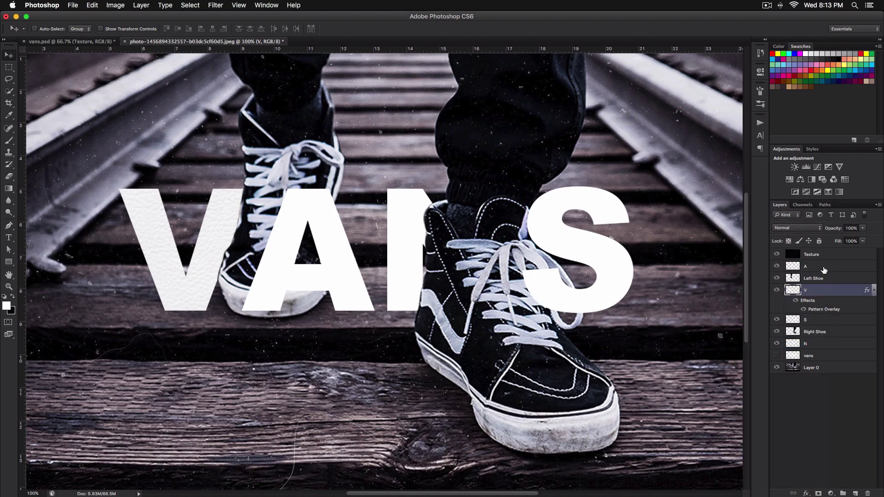
pyautogui.click(824, 266)
pyautogui.keyDown('super'); pyautogui.click(823, 319); pyautogui.keyUp('super')
pyautogui.keyDown('super'); pyautogui.click(826, 343); pyautogui.keyUp('super')
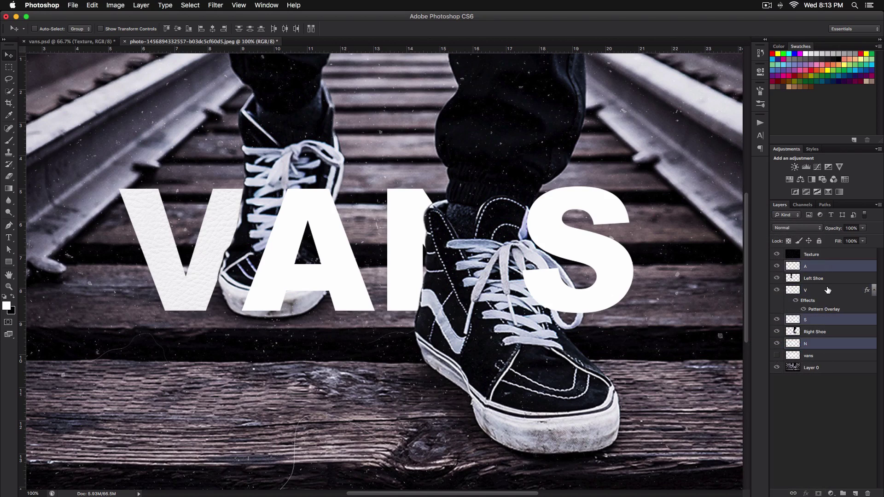
pyautogui.rightClick(839, 322)
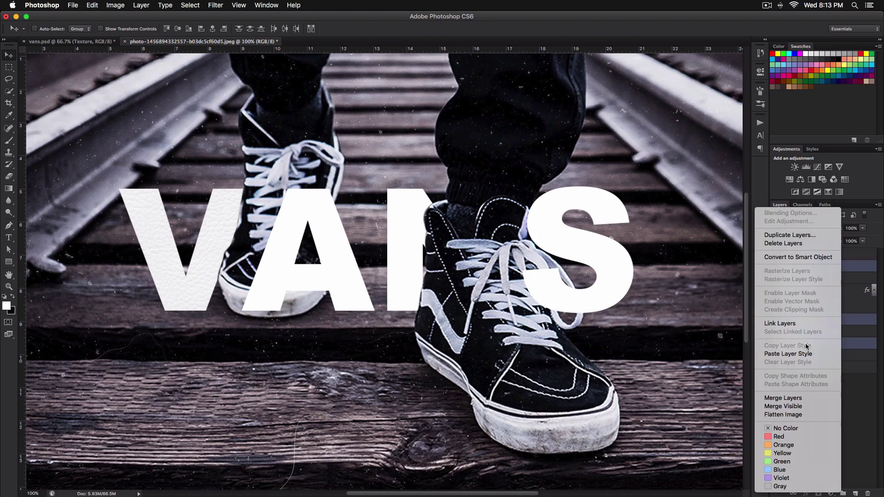
pyautogui.click(806, 353)
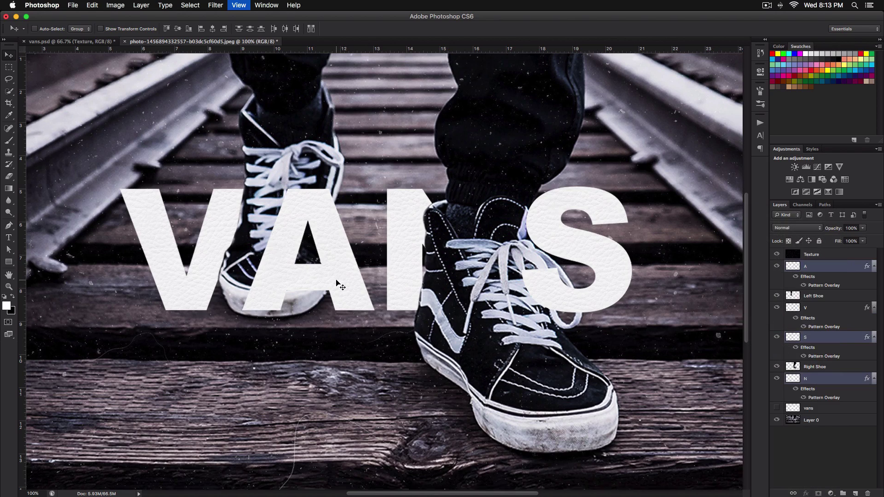
pyautogui.press('super+minus')
pyautogui.click(827, 293)
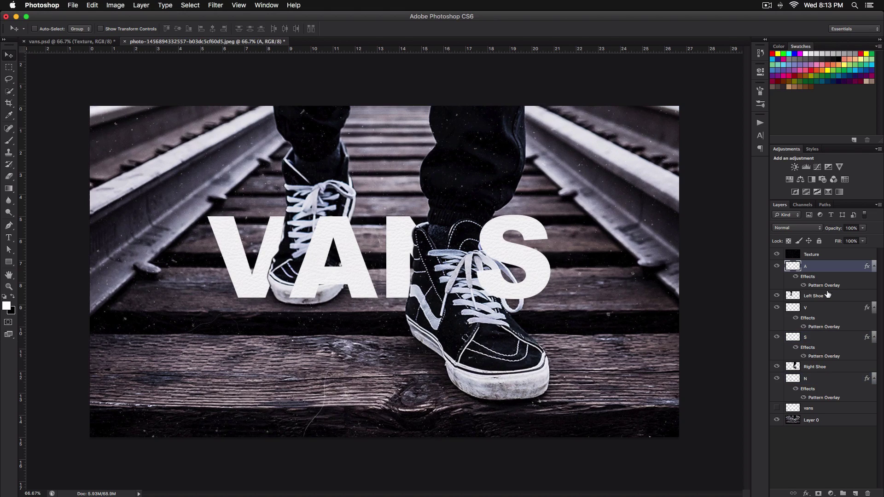
# - Group the layers from A down to vans and name the group 'Text'
pyautogui.click(830, 420)
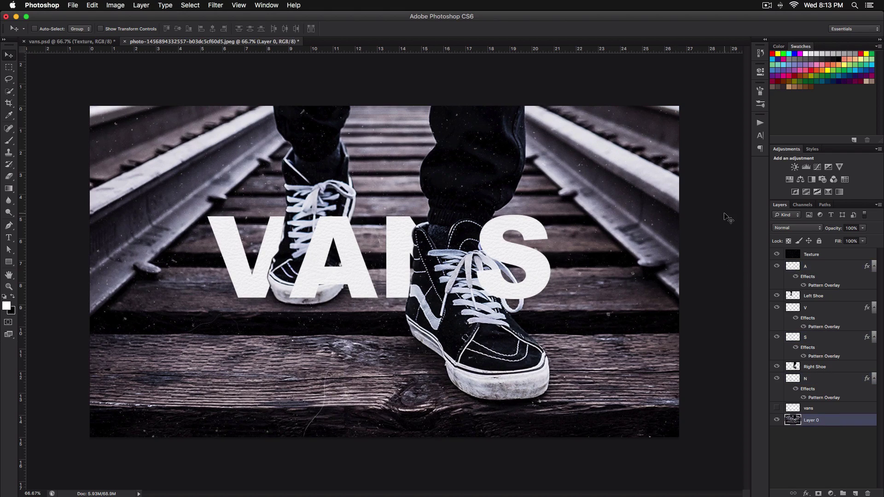
pyautogui.click(834, 270)
pyautogui.keyDown('shift'); pyautogui.click(832, 407); pyautogui.keyUp('shift')
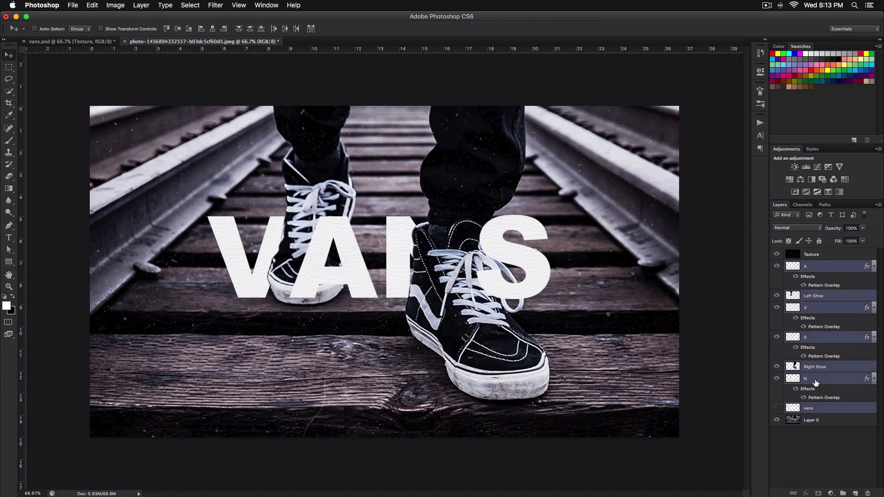
pyautogui.press('super+g')
pyautogui.doubleClick(810, 266)
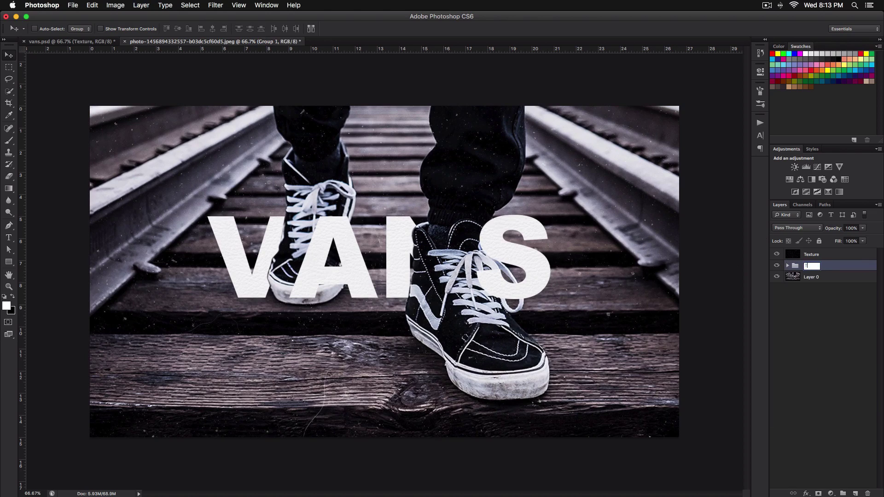
pyautogui.press('Return')
pyautogui.click(824, 278)
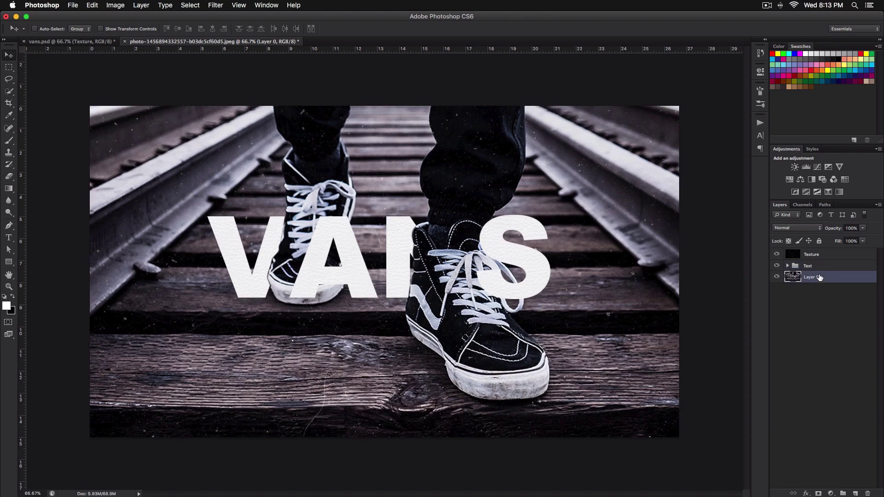
# - Run the Warm Cinema action from Cinema Actions on Layer 0, then zoom out to 33.3%
pyautogui.click(760, 122)
pyautogui.scroll(-3, 663, 278)
pyautogui.moveTo(651, 226); pyautogui.dragTo(585, 226)
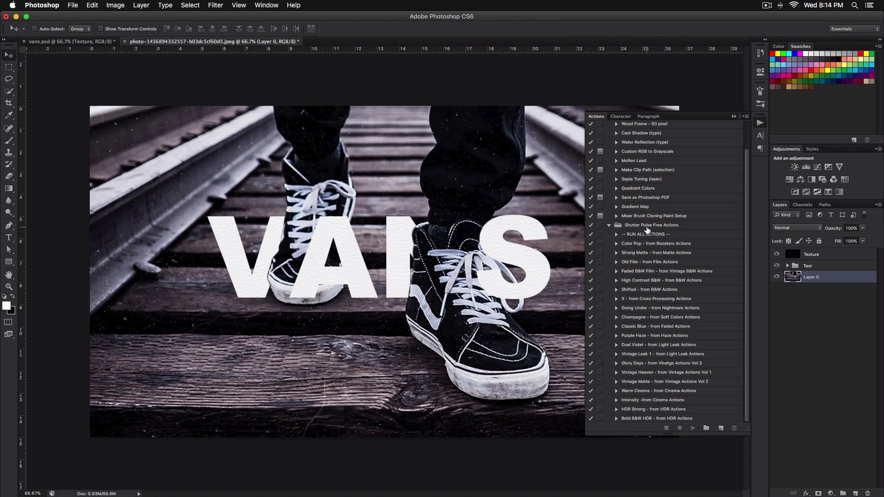
pyautogui.click(645, 393)
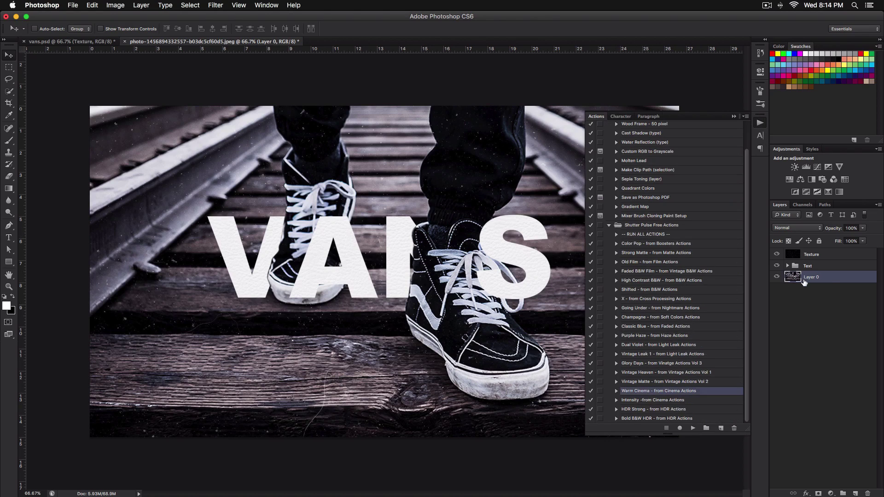
pyautogui.click(692, 429)
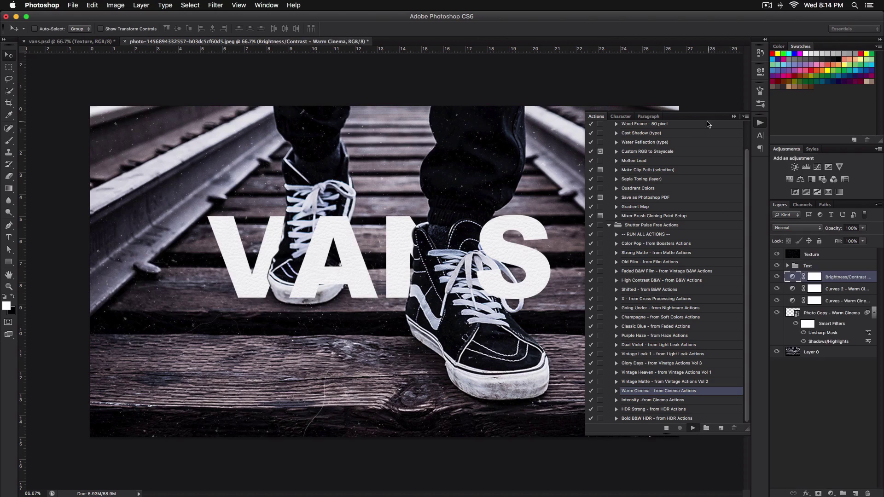
pyautogui.click(734, 116)
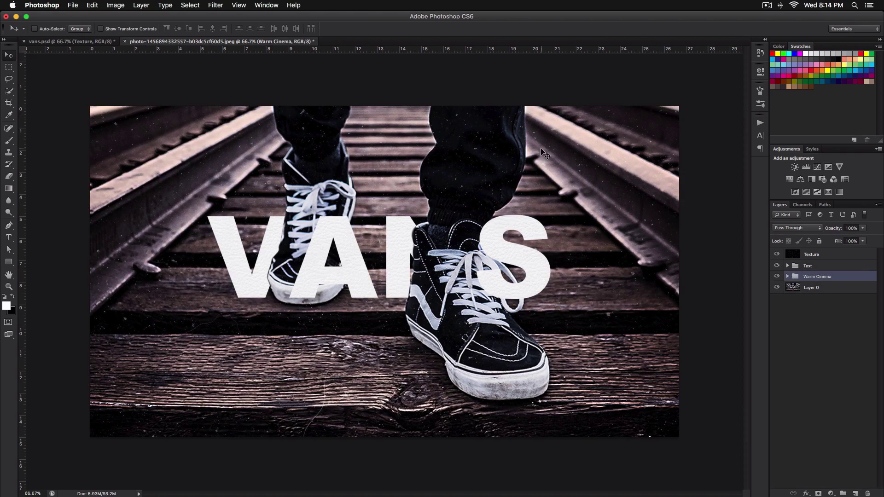
pyautogui.press('super+minus')
pyautogui.press('super+minus')
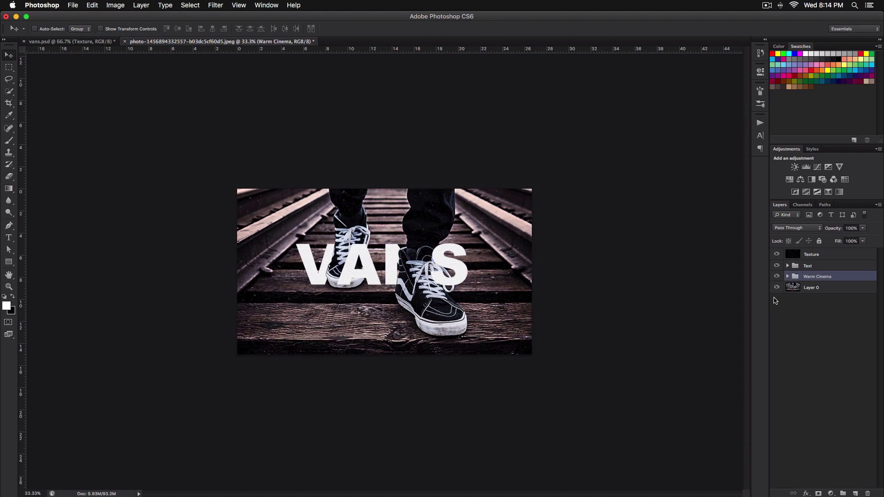
# - Compare the Warm Cinema grade on and off, then hide the group's Gradient Fill vignette
pyautogui.click(776, 277)
pyautogui.click(777, 277)
pyautogui.click(786, 277)
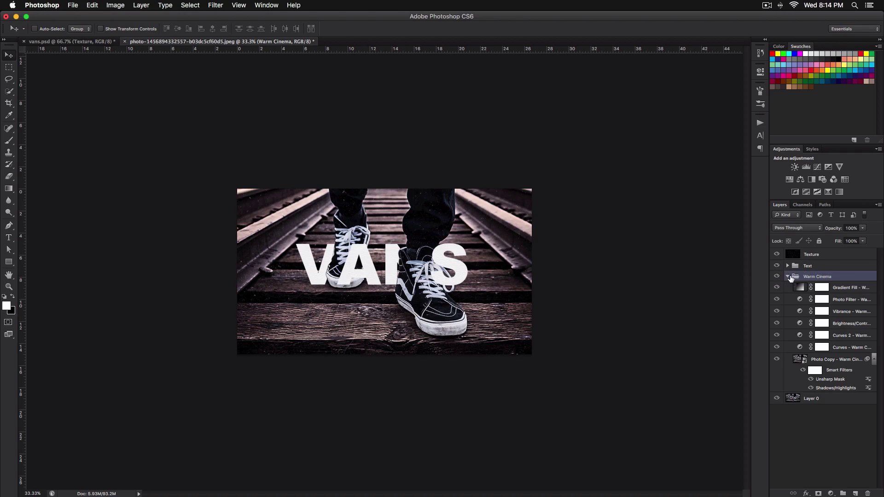
pyautogui.click(777, 288)
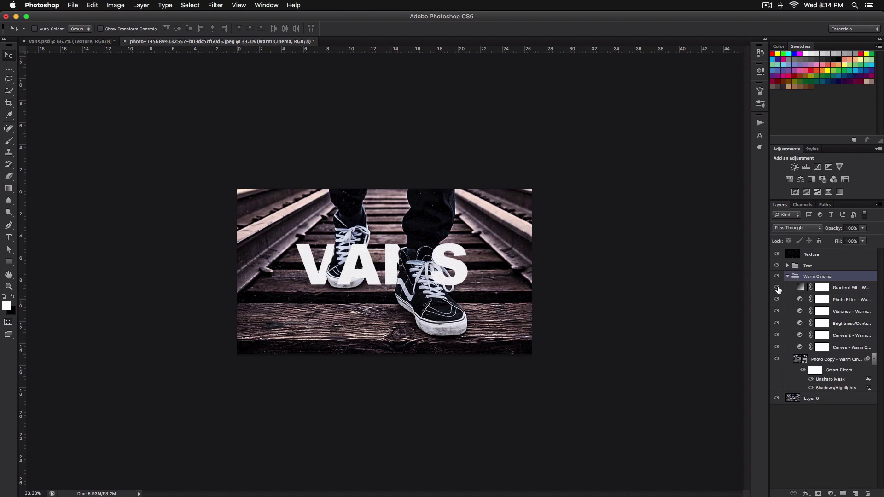
pyautogui.click(777, 289)
pyautogui.click(777, 289)
# - Hide the Photo Filter layer in the Warm Cinema group to remove the warm tint
pyautogui.click(777, 300)
pyautogui.click(778, 299)
pyautogui.click(777, 299)
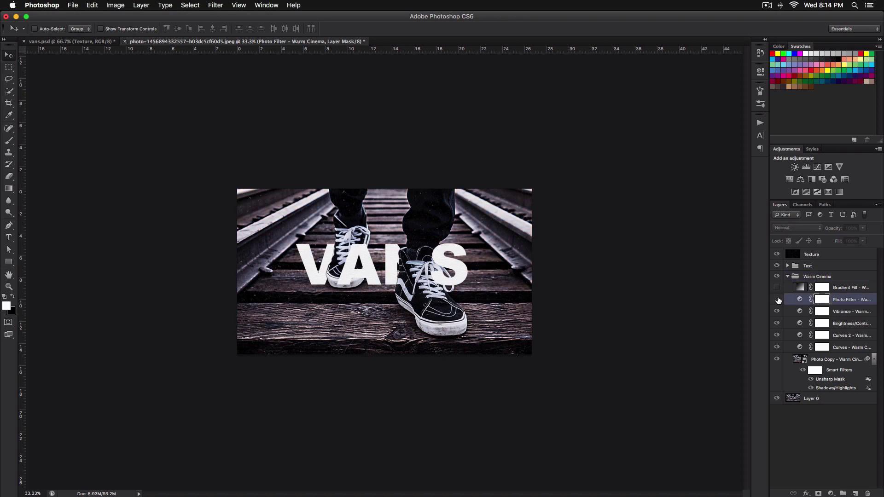